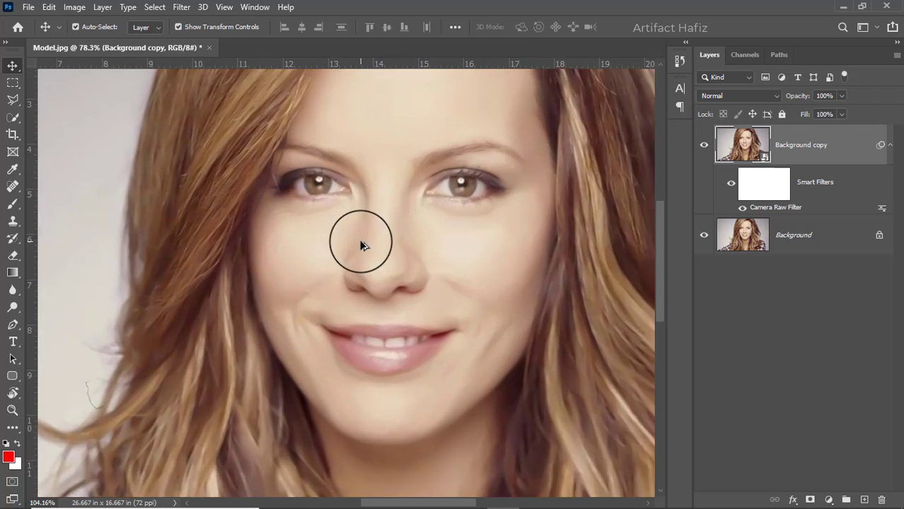
Check the Background copy layer against the original and add a white layer mask to it.
{"action": "left_click_drag", "start_coordinate": [454, 273], "coordinate": [367, 259]}
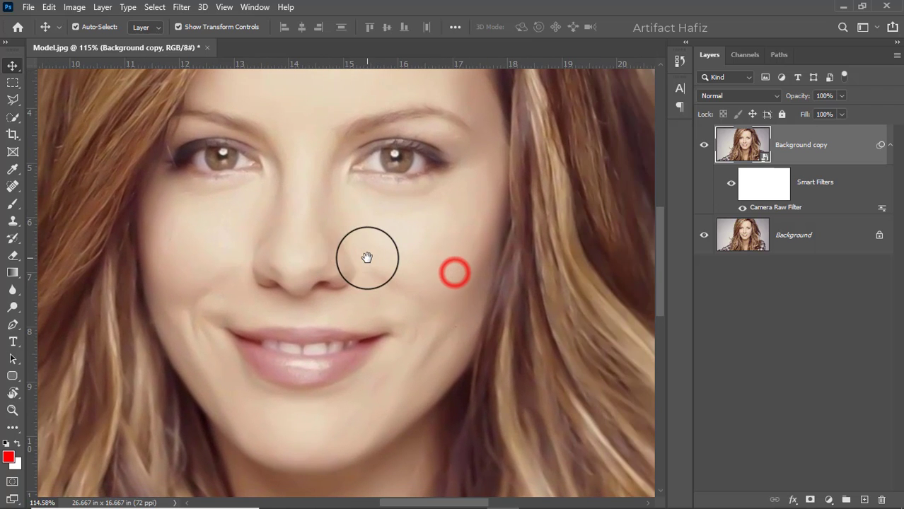
{"action": "left_click", "coordinate": [705, 145]}
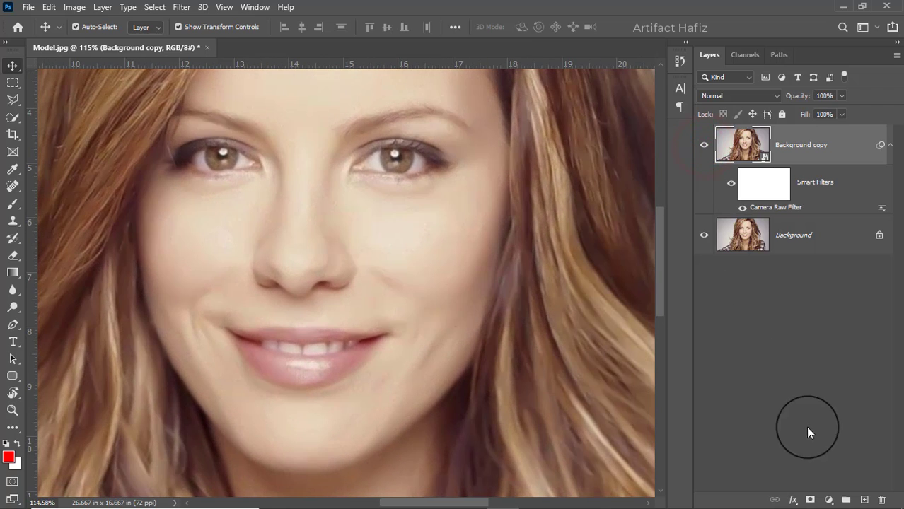
{"action": "left_click", "coordinate": [811, 500]}
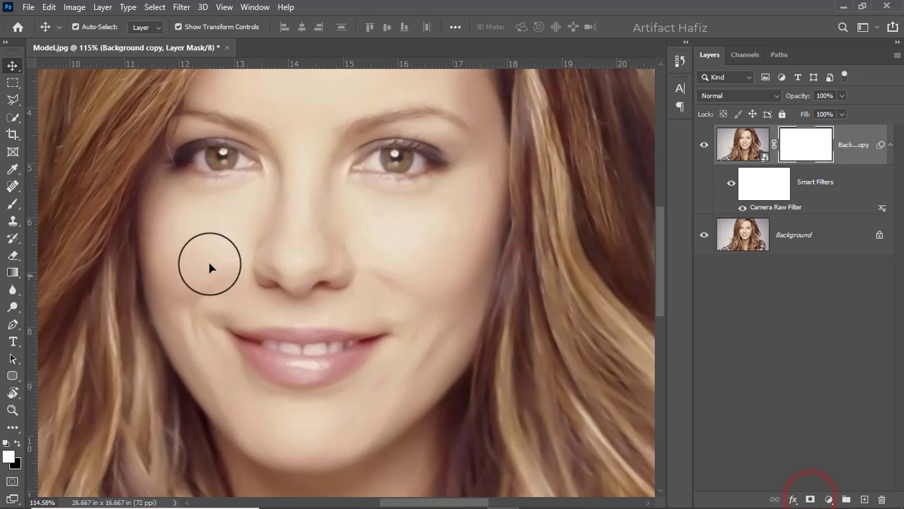
Set up the Brush tool with the Soft Round tip, 100% opacity and 100% flow.
{"action": "left_click", "coordinate": [12, 203]}
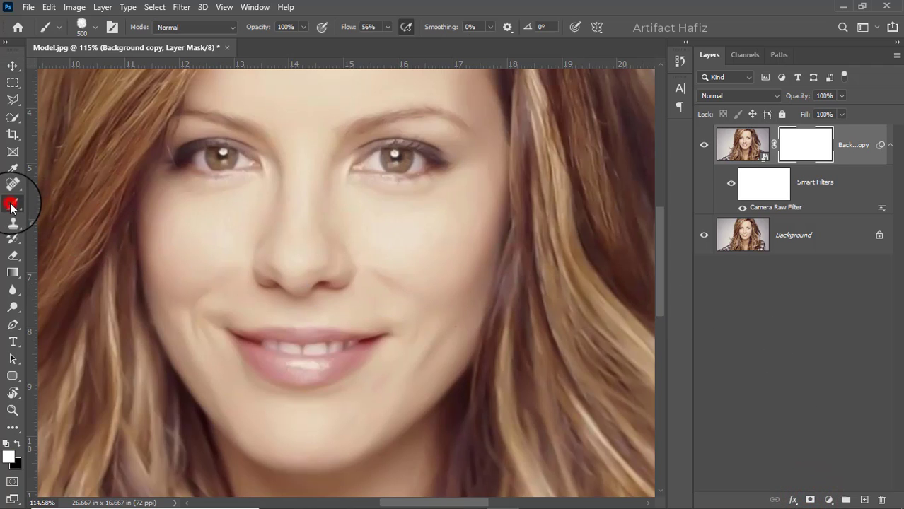
{"action": "left_click", "coordinate": [82, 30]}
{"action": "left_click_drag", "start_coordinate": [157, 210], "coordinate": [157, 169]}
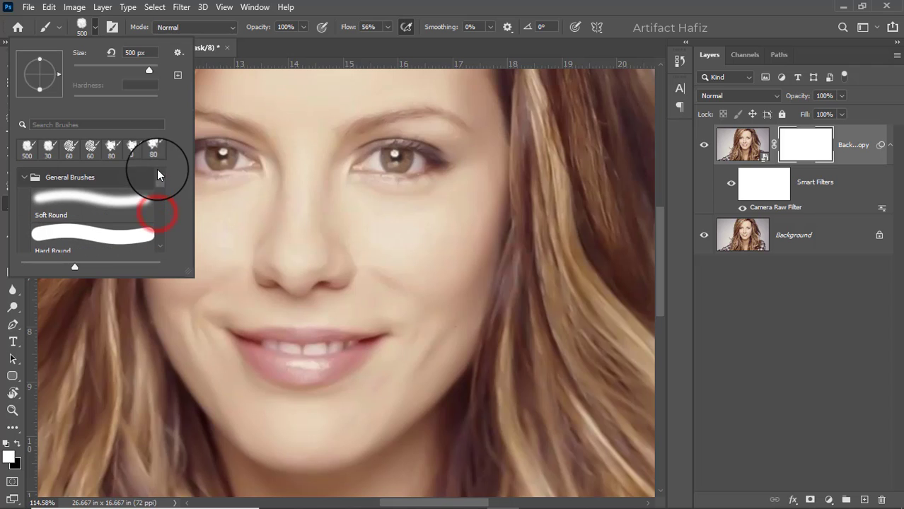
{"action": "left_click", "coordinate": [95, 195]}
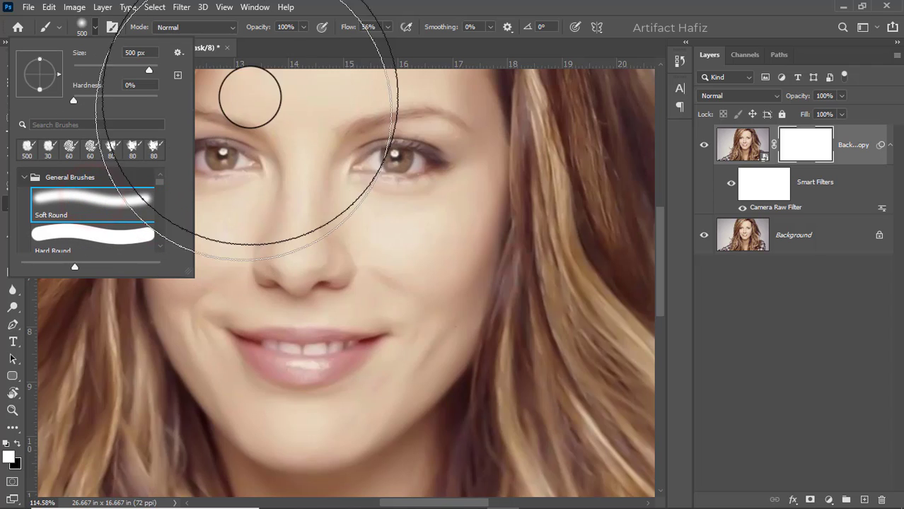
{"action": "left_click", "coordinate": [303, 28]}
{"action": "left_click", "coordinate": [303, 41]}
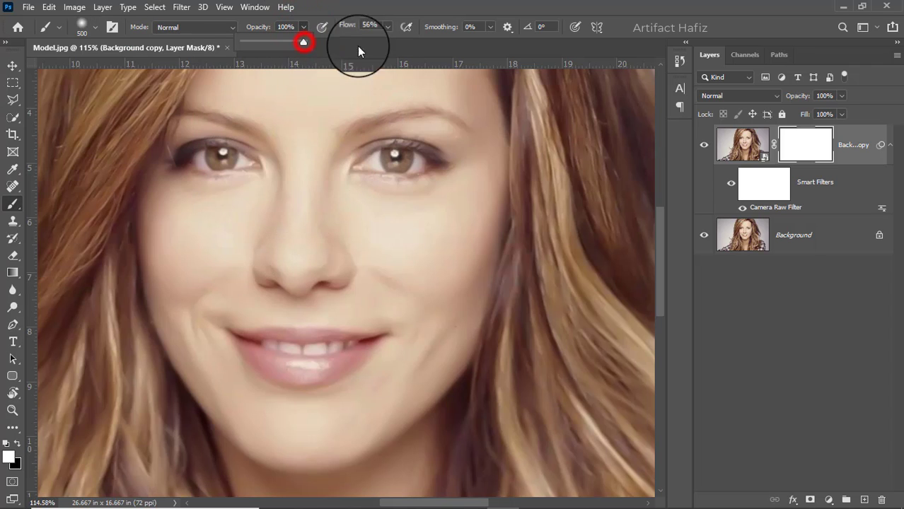
{"action": "left_click", "coordinate": [390, 28]}
{"action": "left_click_drag", "start_coordinate": [389, 41], "coordinate": [472, 42]}
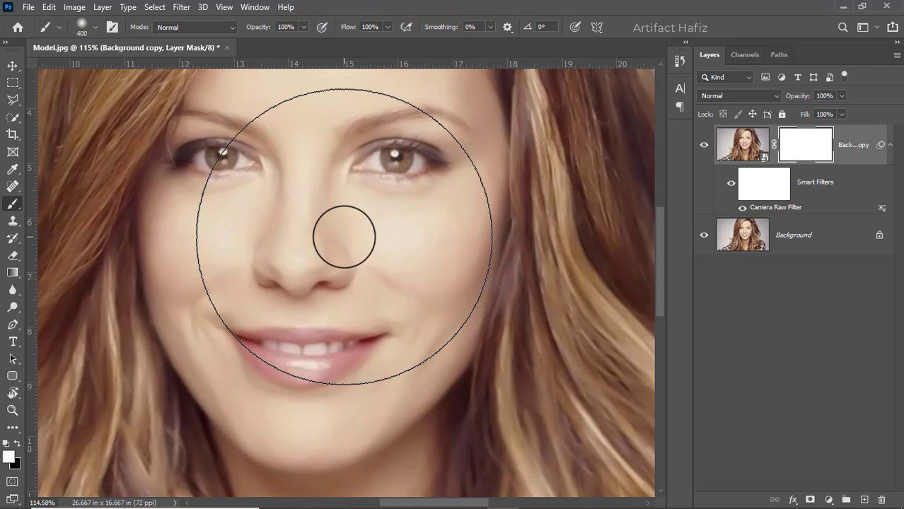
Paint black on the layer mask over both eyes with a 60 px brush to restore their original detail.
{"action": "key", "text": "bracketleft"}
{"action": "key", "text": "bracketleft"}
{"action": "key", "text": "bracketleft"}
{"action": "key", "text": "bracketleft"}
{"action": "key", "text": "bracketleft"}
{"action": "key", "text": "bracketleft"}
{"action": "key", "text": "bracketleft"}
{"action": "key", "text": "bracketleft"}
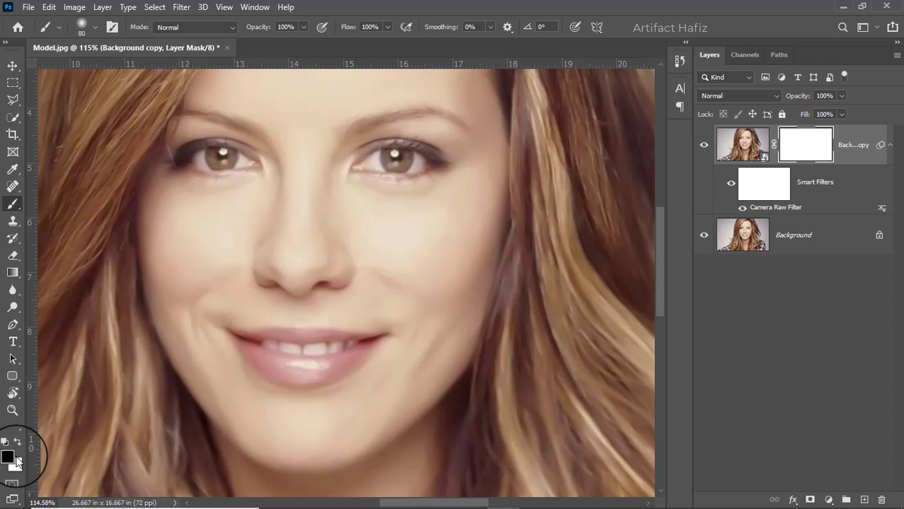
{"action": "key", "text": "bracketleft"}
{"action": "key", "text": "bracketleft"}
{"action": "left_click_drag", "start_coordinate": [186, 161], "coordinate": [238, 157]}
{"action": "mouse_move", "coordinate": [375, 159]}
{"action": "left_mouse_down"}
{"action": "mouse_move", "coordinate": [410, 150]}
{"action": "mouse_move", "coordinate": [384, 172]}
{"action": "left_mouse_up"}
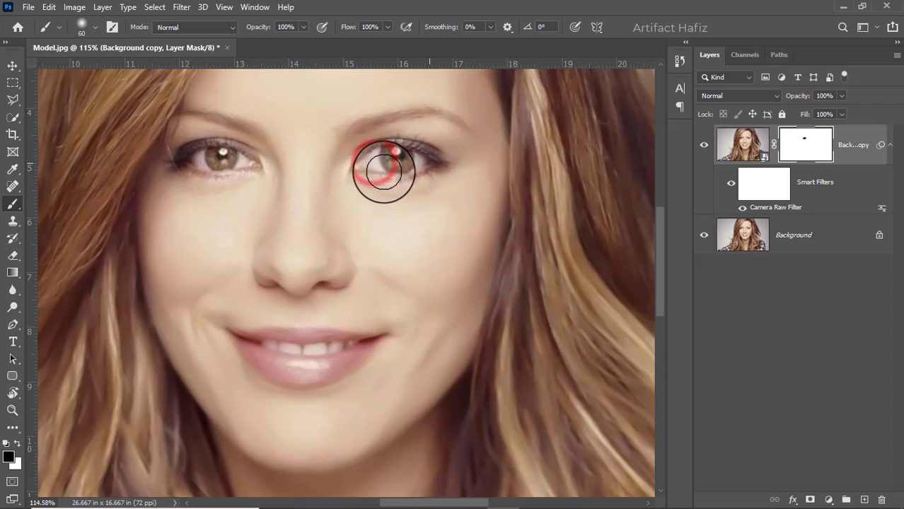
{"action": "left_click", "coordinate": [363, 167]}
Paint black on the mask over the eyebrows with the brush reduced to 35 px.
{"action": "key", "text": "bracketleft"}
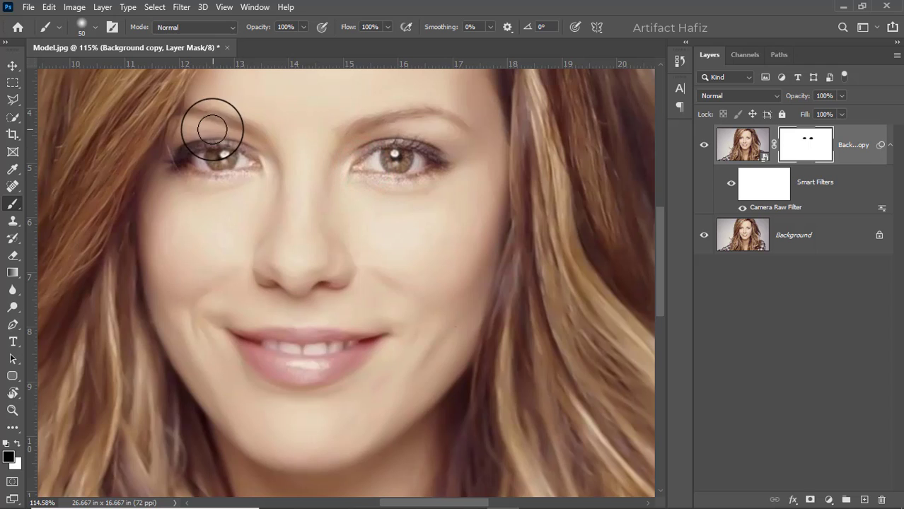
{"action": "key", "text": "bracketleft"}
{"action": "key", "text": "bracketleft"}
{"action": "key", "text": "bracketleft"}
{"action": "left_click", "coordinate": [180, 115]}
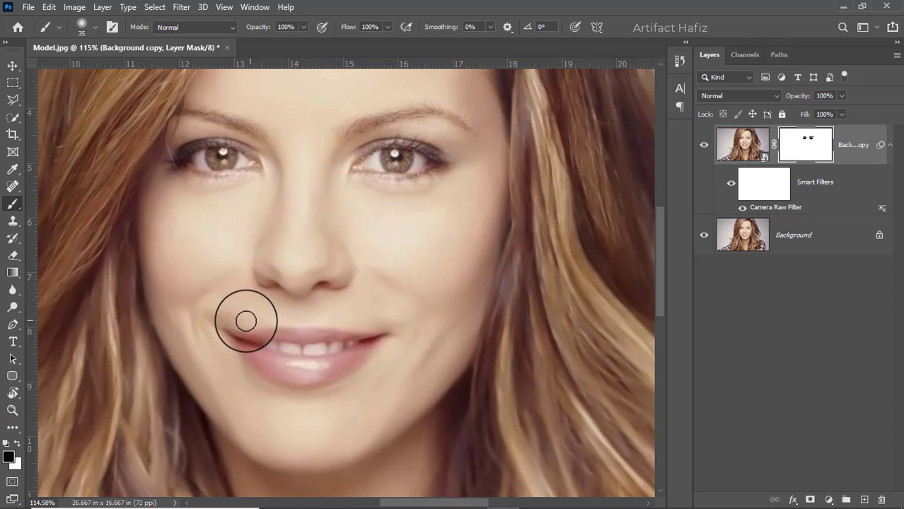
Paint black on the mask over the smile crease and jawline on the image's left side and over the lips, using a 40 px brush.
{"action": "left_click", "coordinate": [216, 286]}
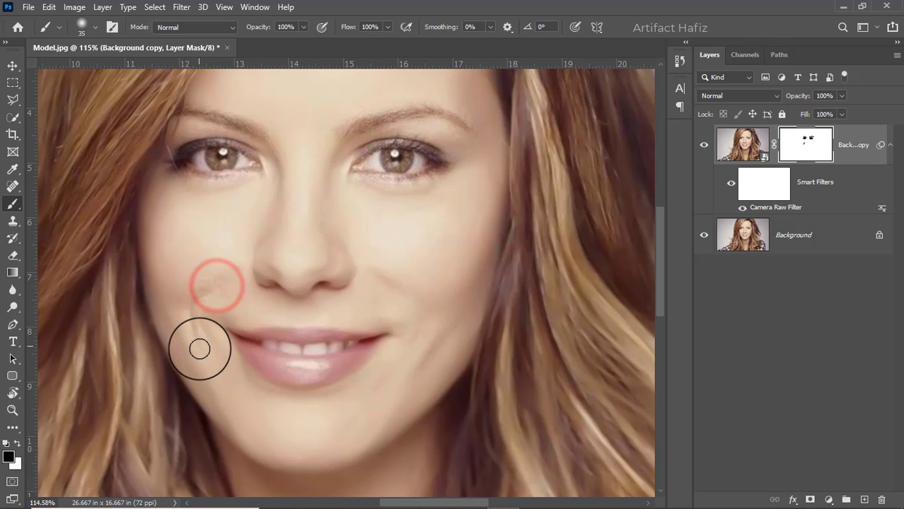
{"action": "key", "text": "bracketright"}
{"action": "left_click_drag", "start_coordinate": [185, 343], "coordinate": [227, 450]}
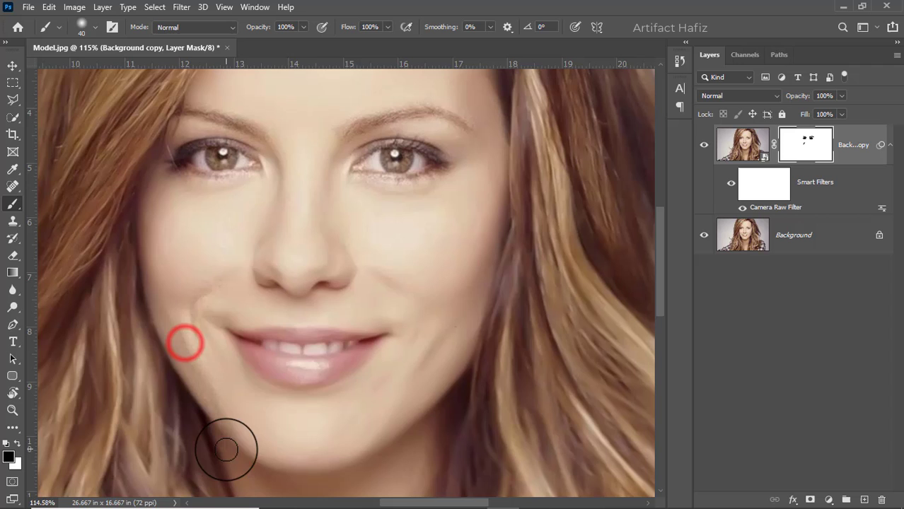
{"action": "left_click", "coordinate": [240, 333]}
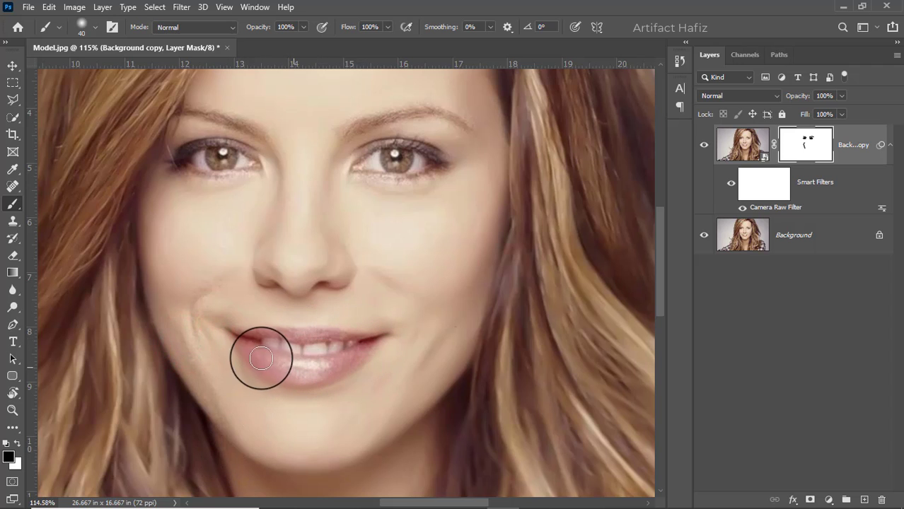
{"action": "left_click", "coordinate": [242, 346]}
Paint black on the mask over the nostrils, the nose tip and both sides of the nose bridge.
{"action": "left_click", "coordinate": [269, 282]}
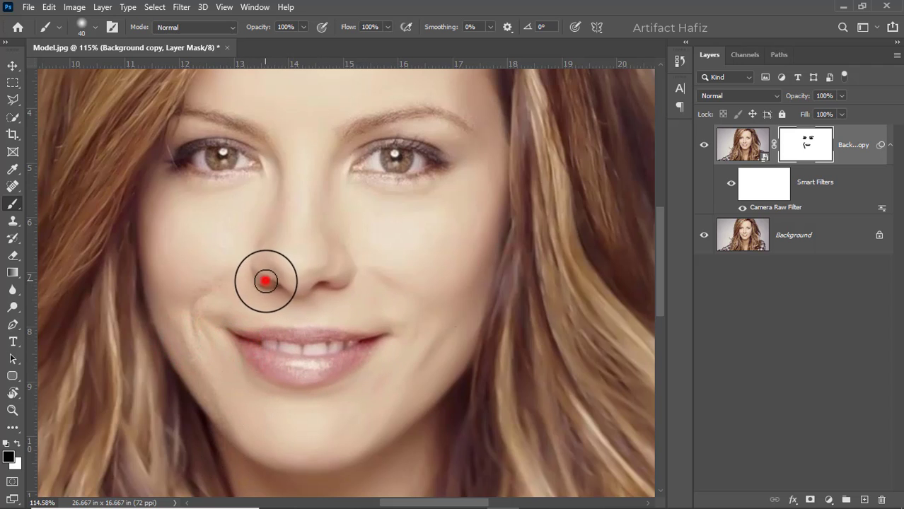
{"action": "left_click", "coordinate": [349, 256]}
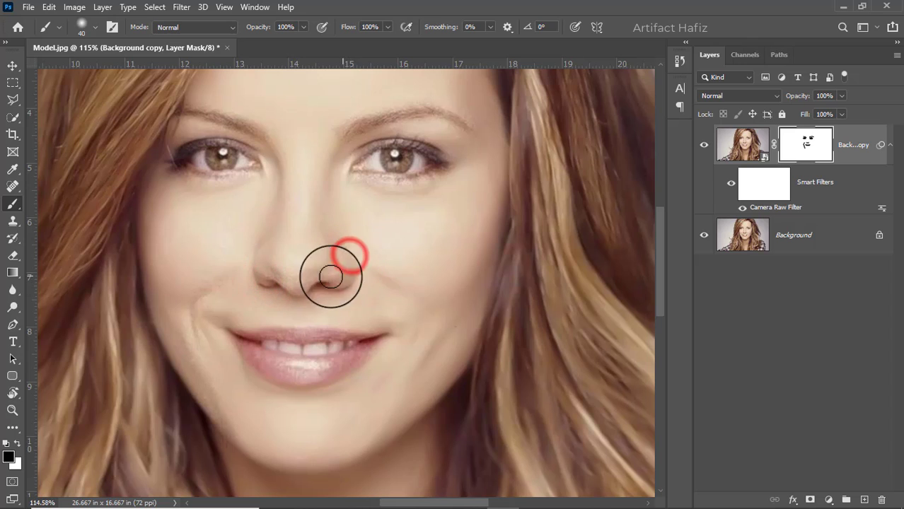
{"action": "left_click", "coordinate": [253, 249]}
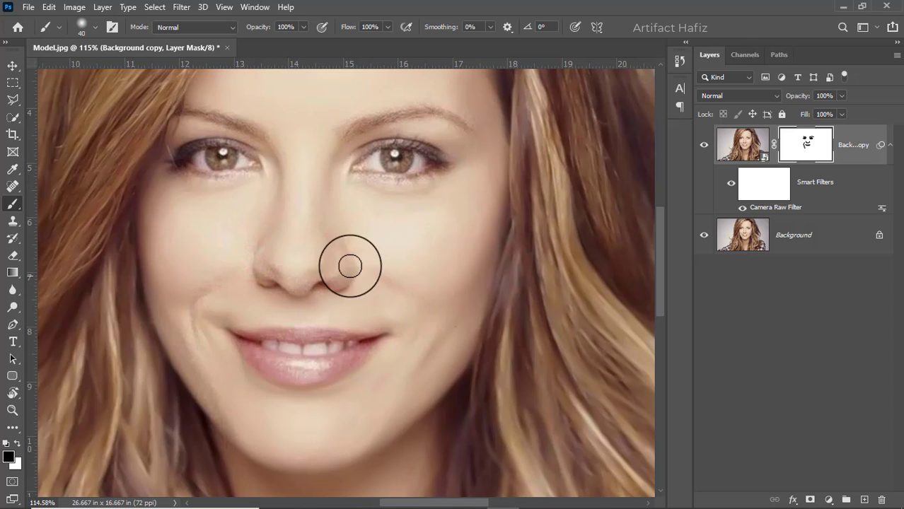
{"action": "left_click", "coordinate": [275, 183]}
{"action": "left_click", "coordinate": [330, 177]}
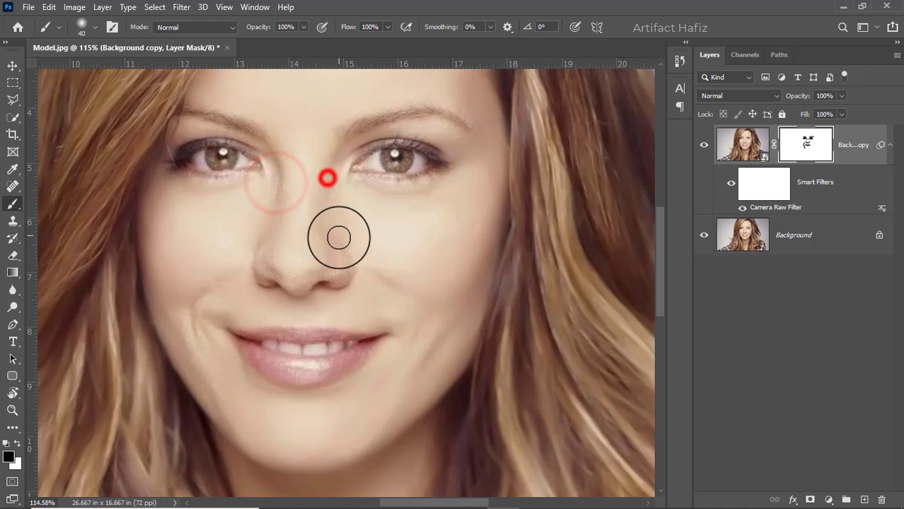
{"action": "left_click", "coordinate": [325, 256]}
{"action": "left_click", "coordinate": [270, 255]}
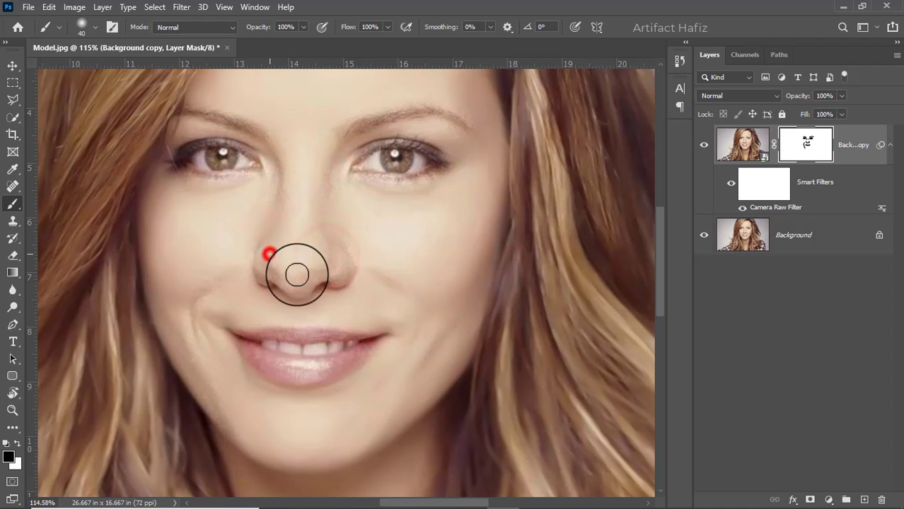
Paint black on the mask over the smile creases on both cheeks.
{"action": "left_click", "coordinate": [376, 274]}
{"action": "left_click", "coordinate": [414, 325]}
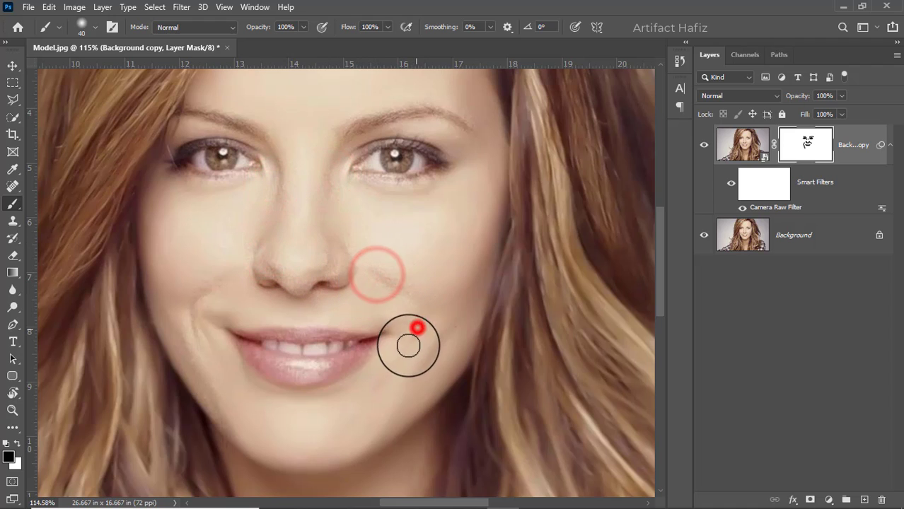
{"action": "left_click", "coordinate": [448, 330]}
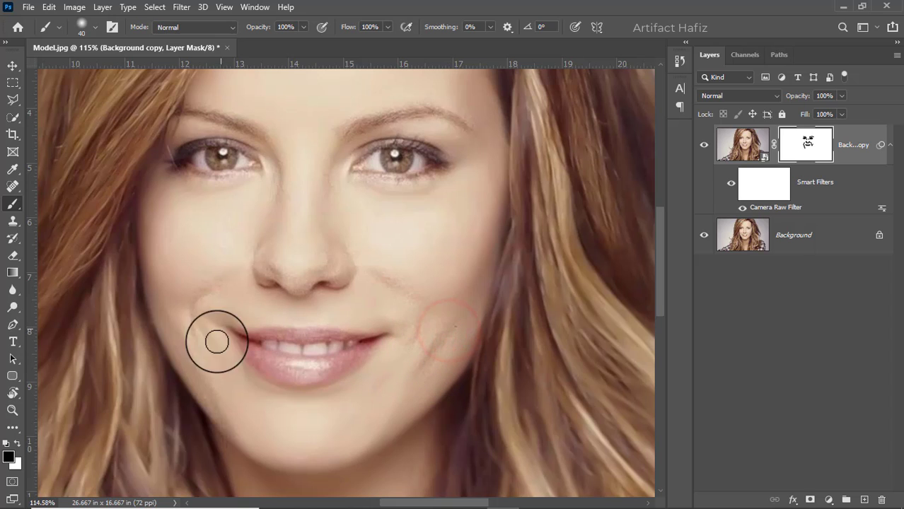
{"action": "left_click", "coordinate": [188, 316]}
{"action": "left_click", "coordinate": [215, 328]}
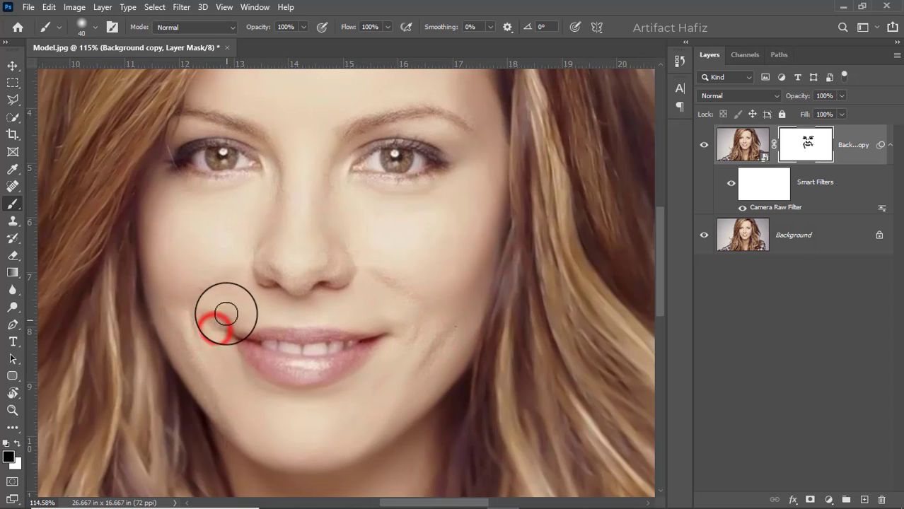
{"action": "left_click", "coordinate": [220, 276]}
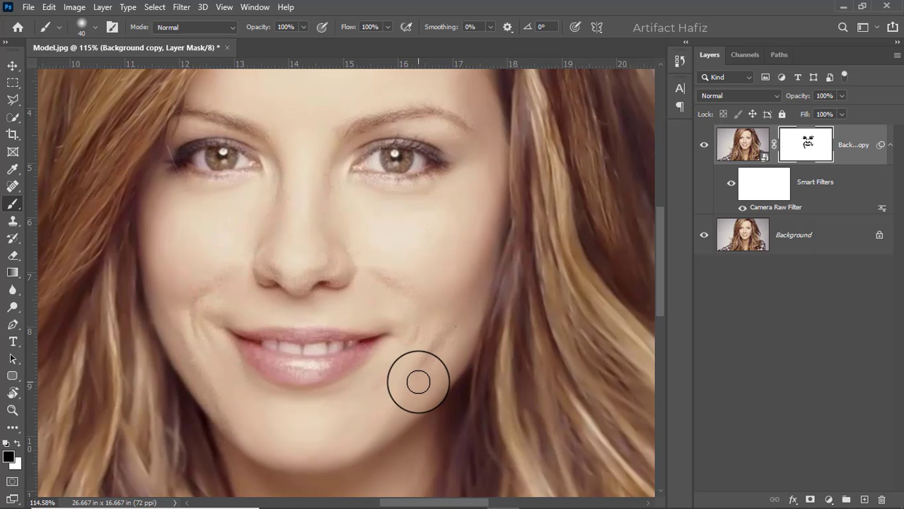
Paint black on the mask along the lower edge of the chin with the 40 px brush.
{"action": "scroll", "coordinate": [368, 254], "scroll_direction": "down", "scroll_amount": 5}
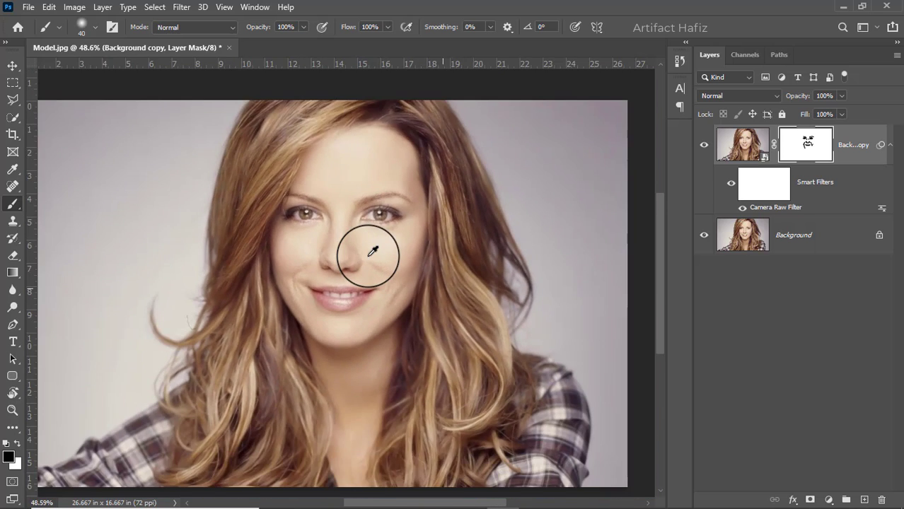
{"action": "scroll", "coordinate": [354, 333], "scroll_direction": "up", "scroll_amount": 5}
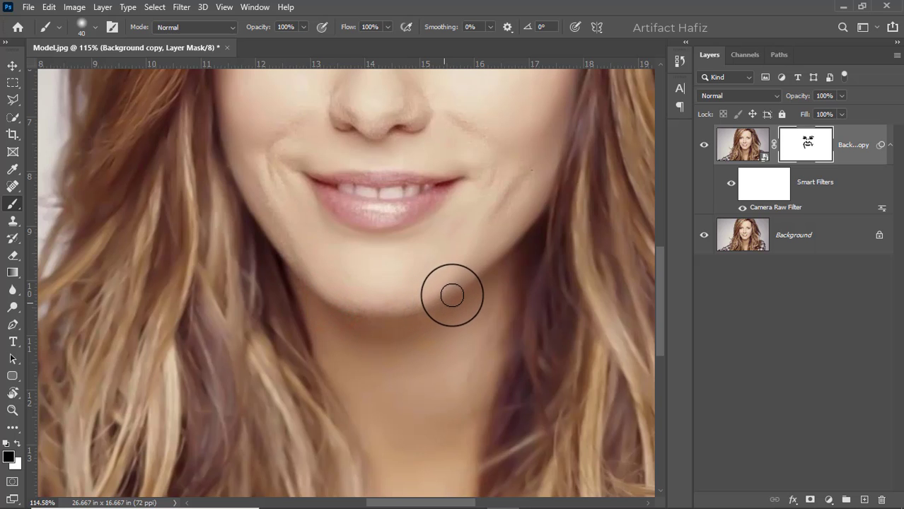
{"action": "scroll", "coordinate": [516, 258], "scroll_direction": "down", "scroll_amount": 6}
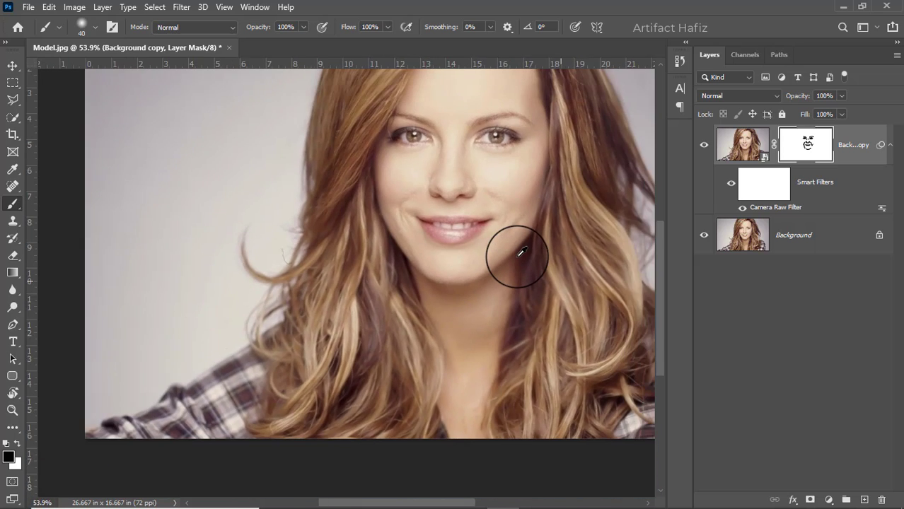
Compare the face before and after the retouch by hiding and showing the Background copy layer.
{"action": "scroll", "coordinate": [521, 252], "scroll_direction": "up", "scroll_amount": 2}
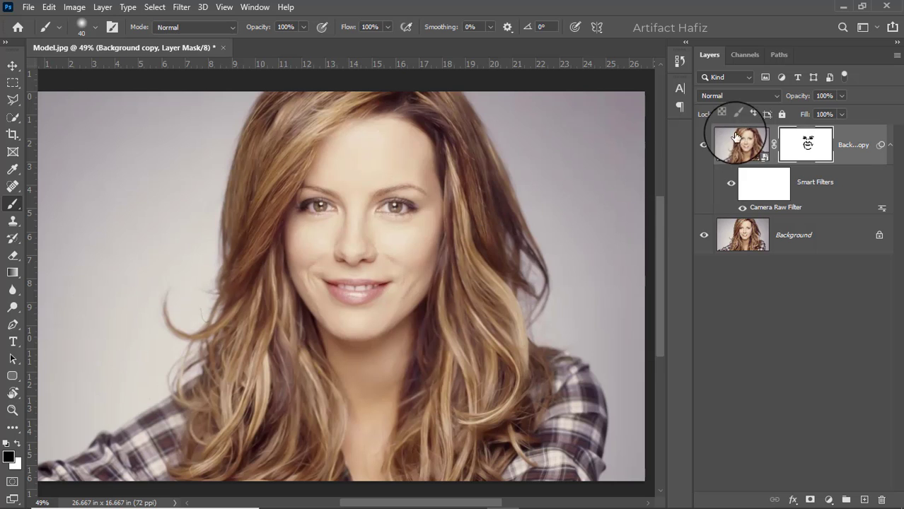
{"action": "left_click", "coordinate": [702, 147]}
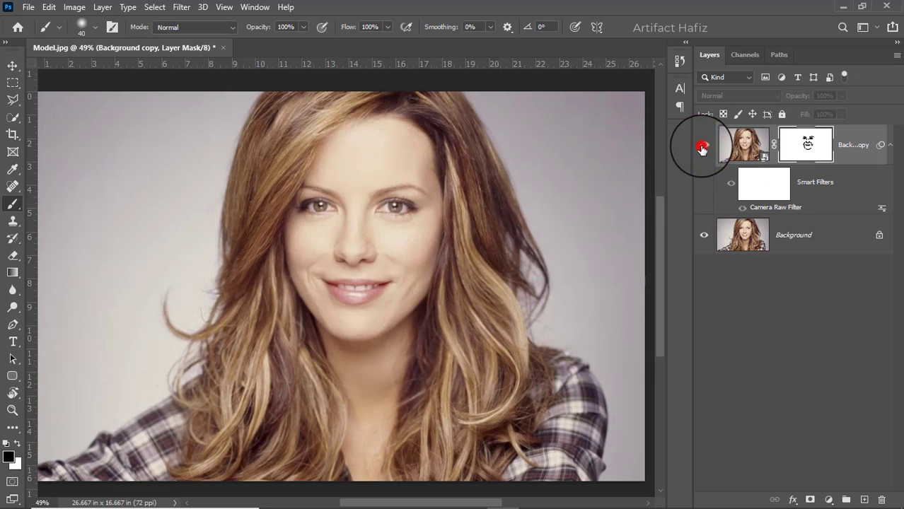
{"action": "scroll", "coordinate": [434, 189], "scroll_direction": "up", "scroll_amount": 5}
{"action": "left_click", "coordinate": [704, 150]}
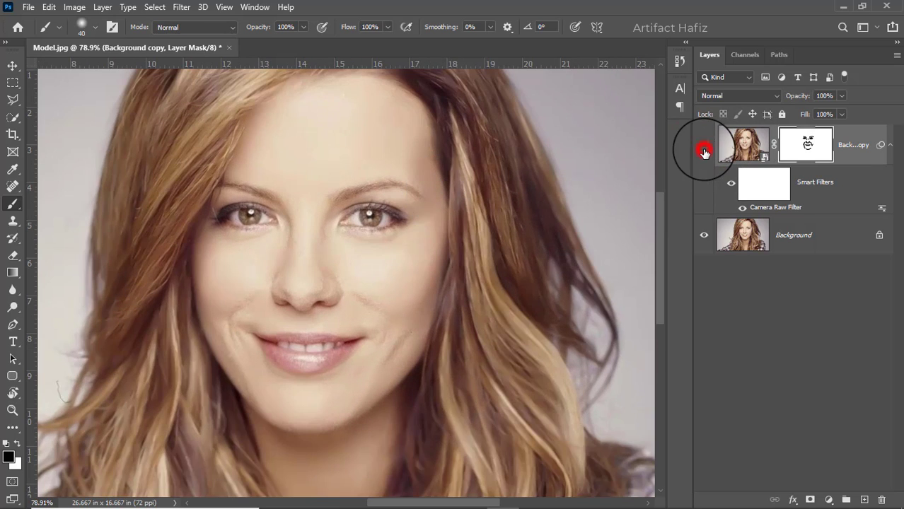
{"action": "left_click", "coordinate": [704, 146]}
{"action": "scroll", "coordinate": [478, 192], "scroll_direction": "down", "scroll_amount": 2}
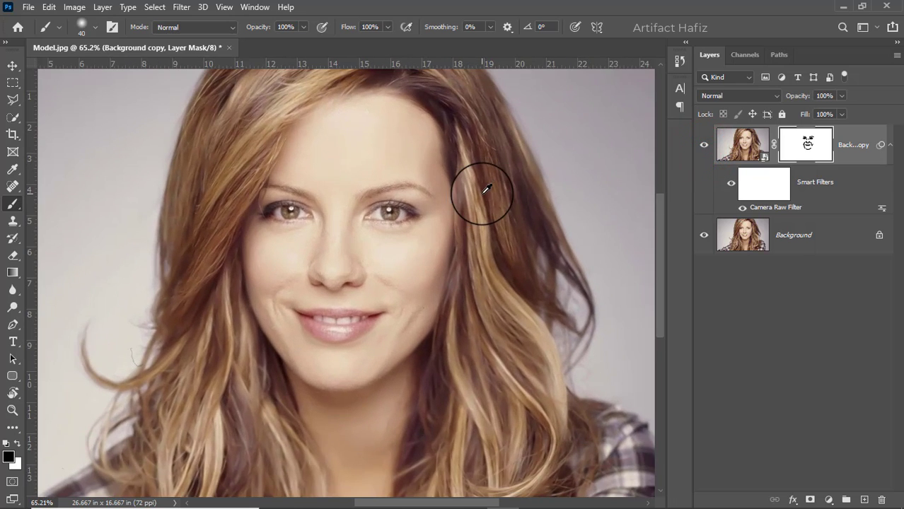
{"action": "left_click_drag", "start_coordinate": [482, 194], "coordinate": [500, 236]}
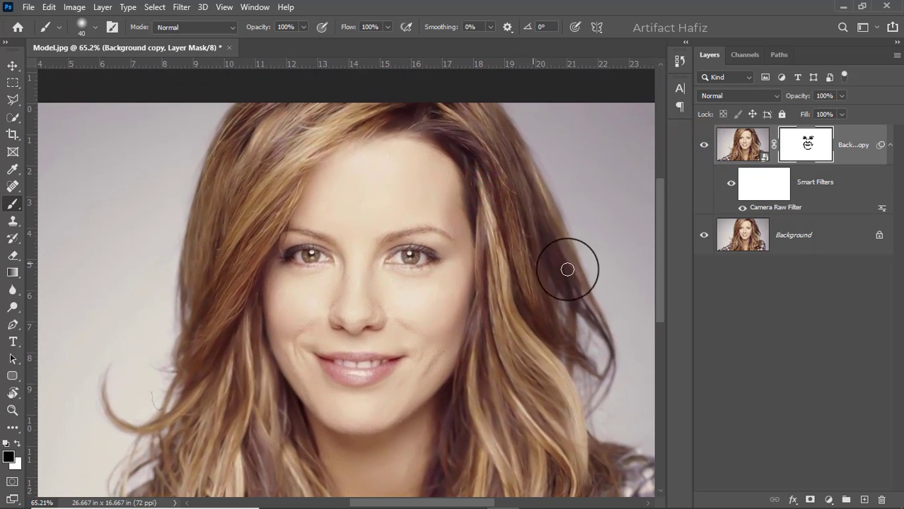
Add a Curves adjustment layer with a gentle S-curve that darkens the shadows and brightens the highlights, and compare the image without it.
{"action": "left_click", "coordinate": [831, 501]}
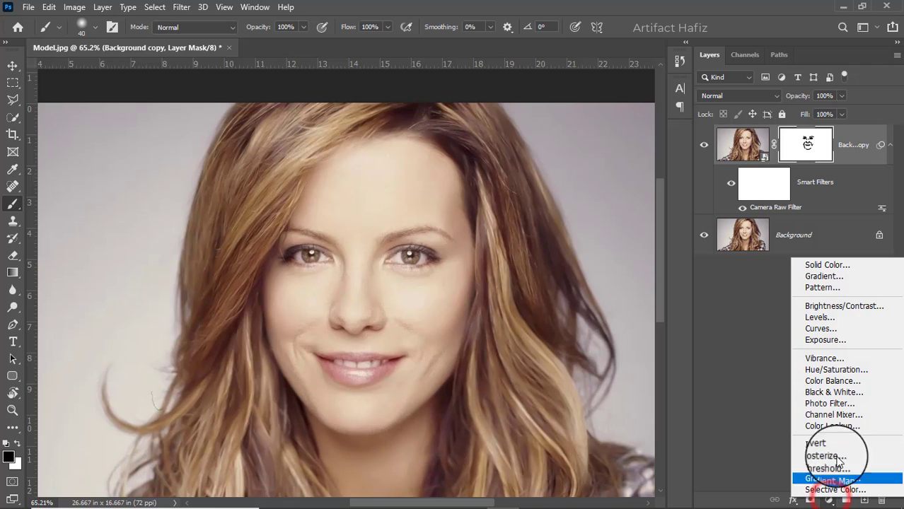
{"action": "left_click", "coordinate": [826, 328]}
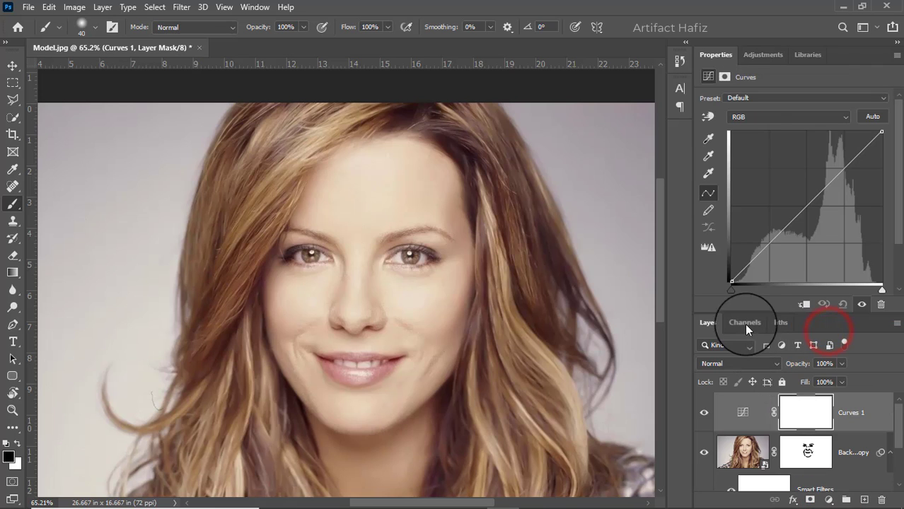
{"action": "left_click_drag", "start_coordinate": [769, 245], "coordinate": [772, 246]}
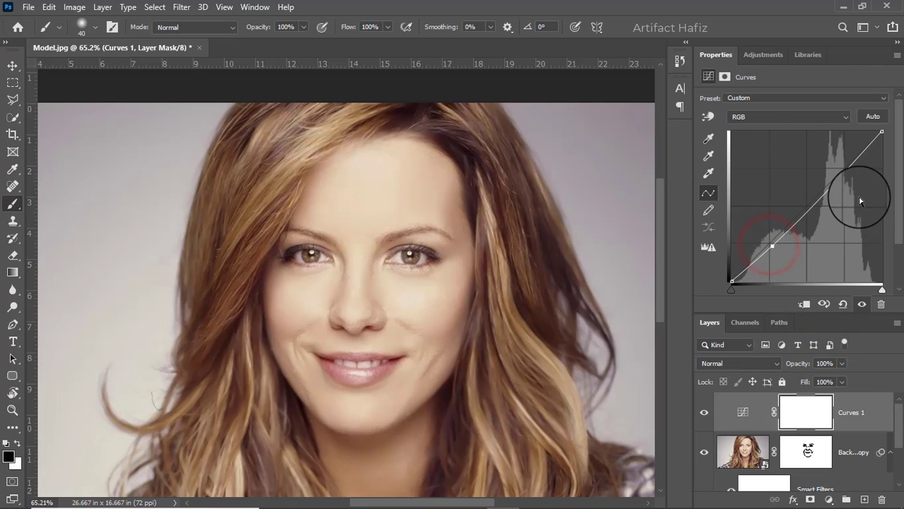
{"action": "left_click", "coordinate": [843, 170]}
{"action": "left_click_drag", "start_coordinate": [843, 169], "coordinate": [844, 160]}
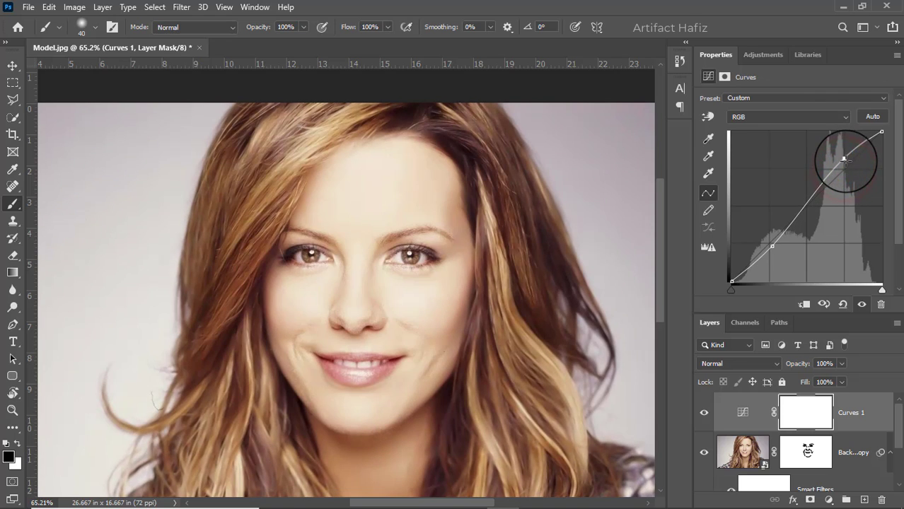
{"action": "left_click_drag", "start_coordinate": [774, 247], "coordinate": [782, 252]}
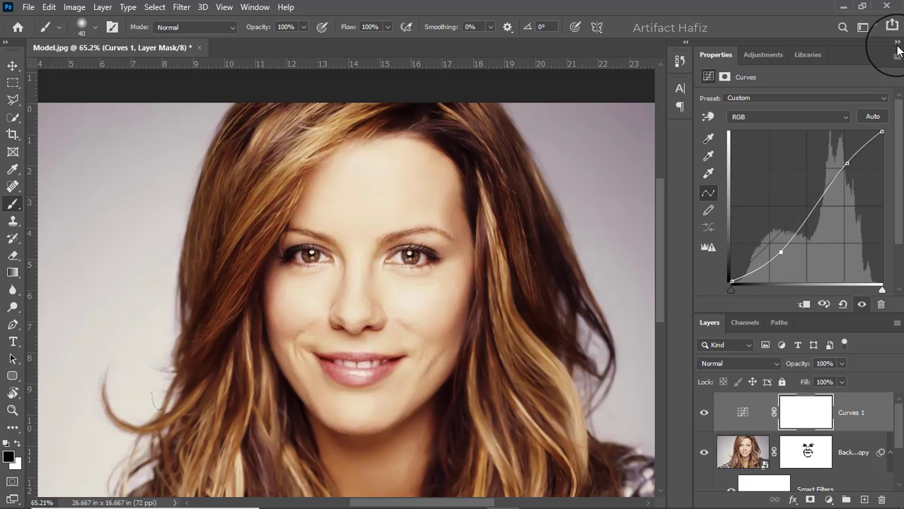
{"action": "left_click_drag", "start_coordinate": [855, 57], "coordinate": [846, 76]}
{"action": "left_click", "coordinate": [840, 74]}
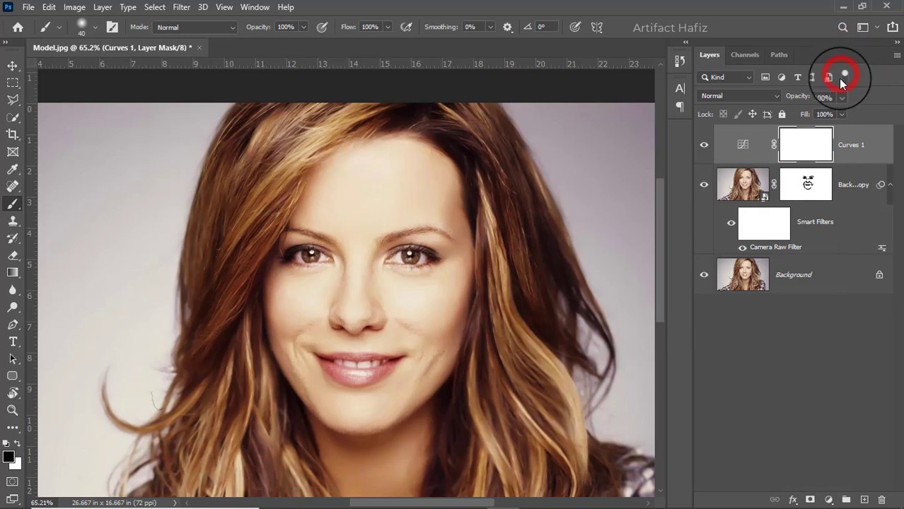
{"action": "left_click", "coordinate": [704, 146]}
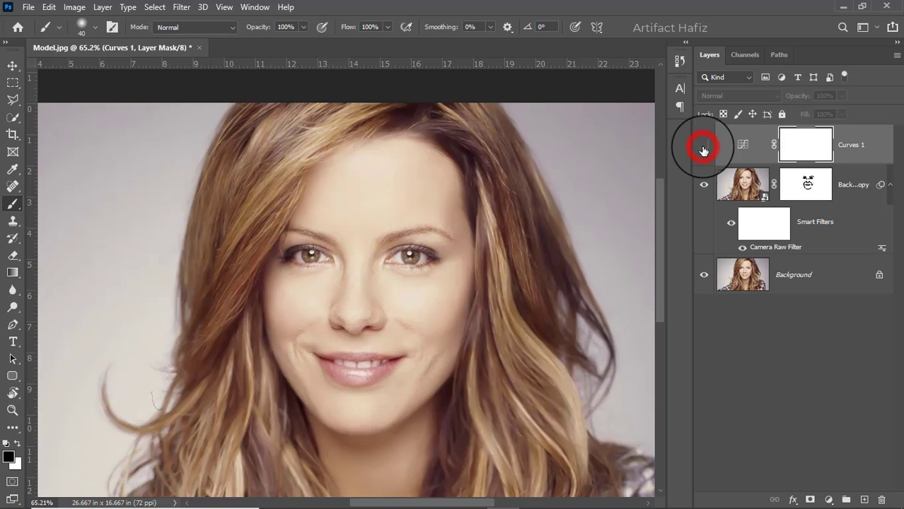
{"action": "left_click", "coordinate": [704, 146]}
Invert the Curves 1 layer mask to black to hide the adjustment.
{"action": "scroll", "coordinate": [309, 327], "scroll_direction": "down", "scroll_amount": 2}
{"action": "scroll", "coordinate": [309, 328], "scroll_direction": "up", "scroll_amount": 1}
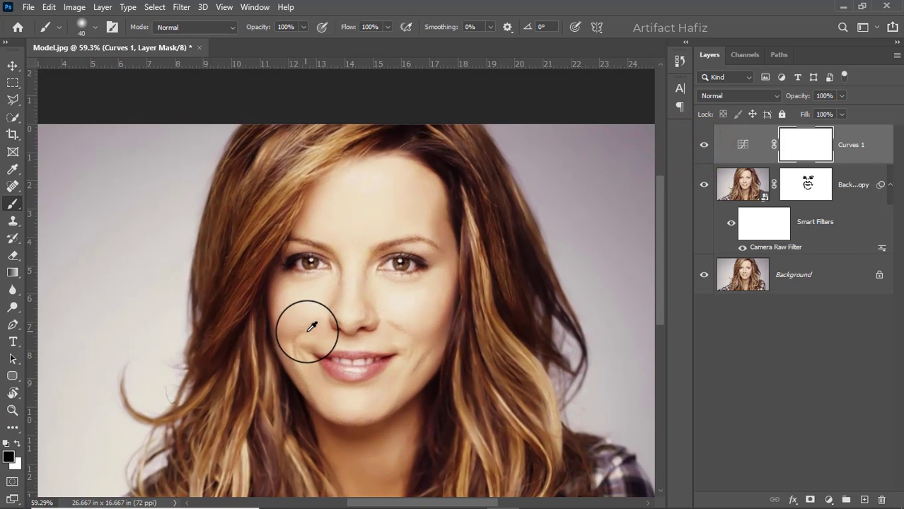
{"action": "left_click_drag", "start_coordinate": [359, 360], "coordinate": [363, 291]}
{"action": "left_click", "coordinate": [802, 143]}
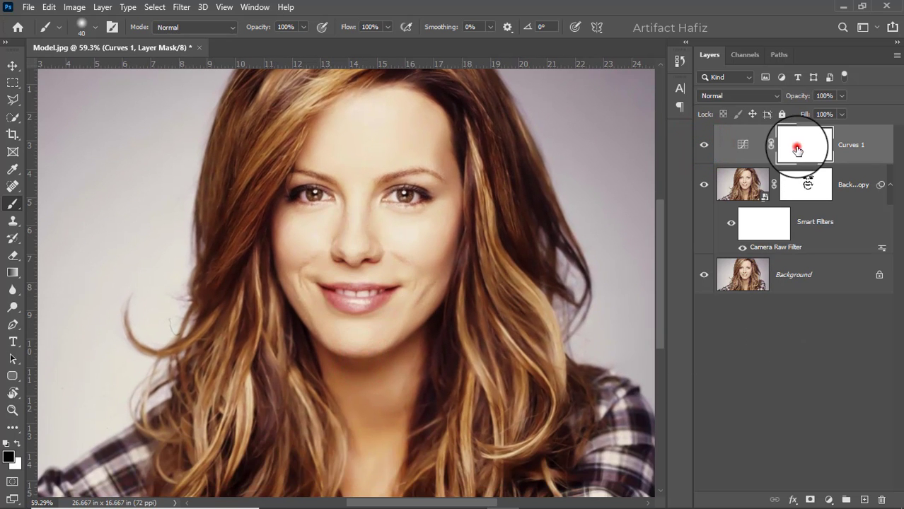
{"action": "left_click", "coordinate": [75, 7]}
{"action": "left_click", "coordinate": [91, 40]}
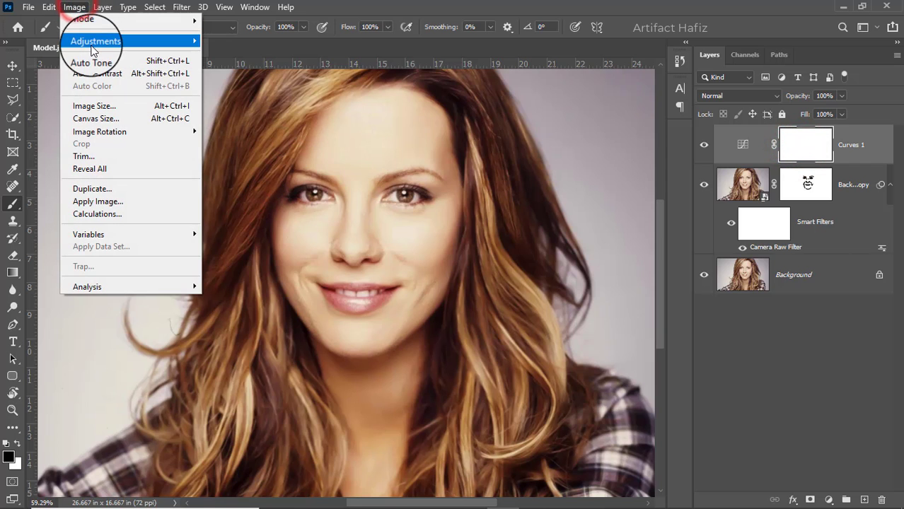
{"action": "left_click", "coordinate": [239, 199]}
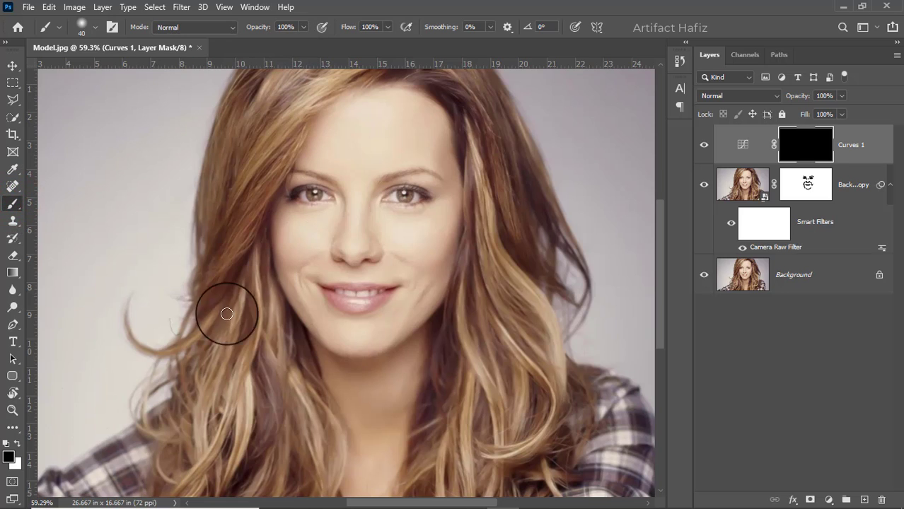
Paint white on the Curves 1 mask over the forehead, face and neck with a 400 px brush.
{"action": "left_click", "coordinate": [15, 444]}
{"action": "key", "text": "bracketright"}
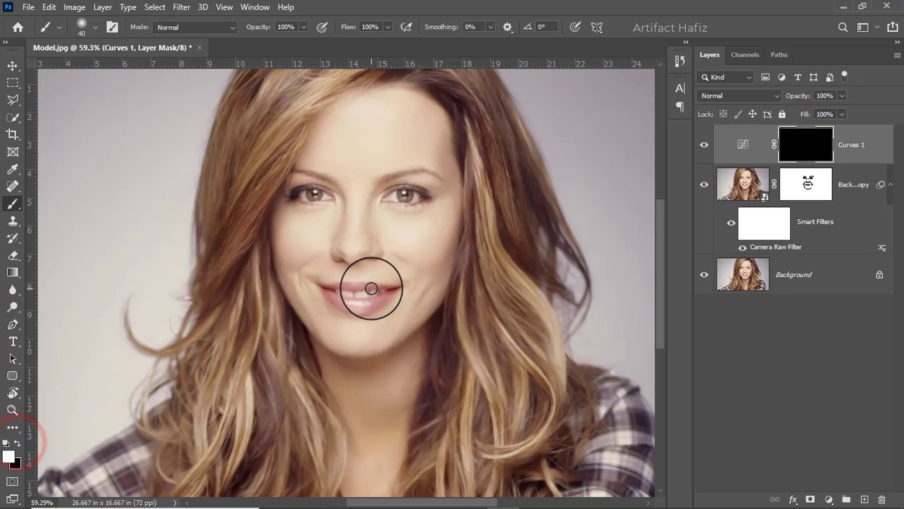
{"action": "key", "text": "bracketright"}
{"action": "key", "text": "bracketright"}
{"action": "key", "text": "bracketright"}
{"action": "key", "text": "bracketright"}
{"action": "key", "text": "bracketright"}
{"action": "key", "text": "bracketright"}
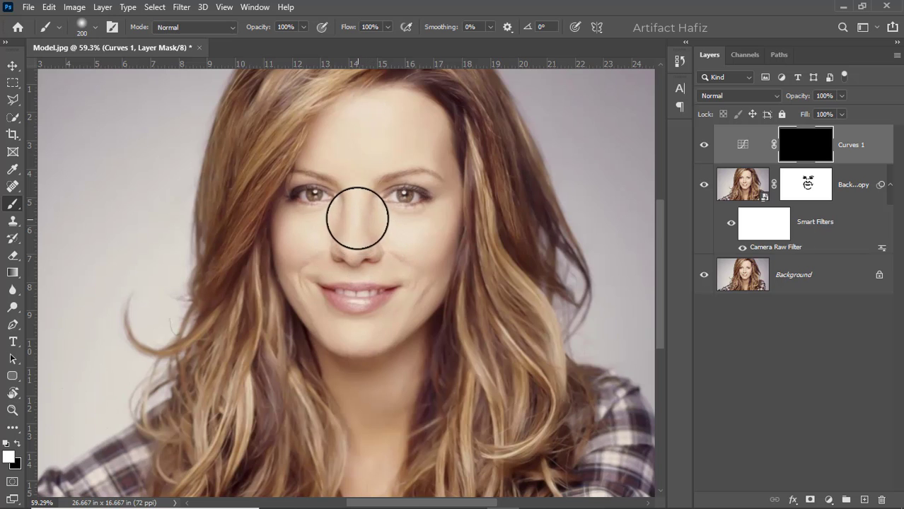
{"action": "key", "text": "bracketright"}
{"action": "key", "text": "bracketright"}
{"action": "key", "text": "bracketright"}
{"action": "key", "text": "bracketright"}
{"action": "left_click", "coordinate": [363, 137]}
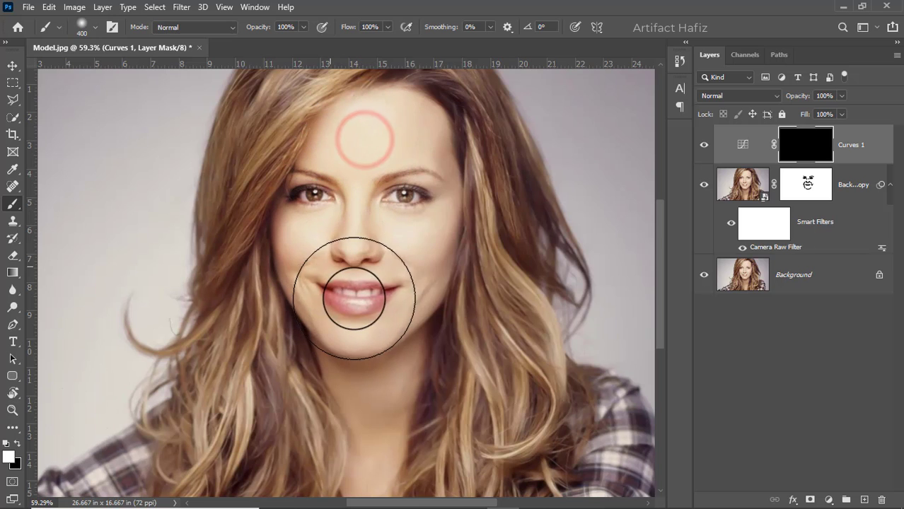
{"action": "mouse_move", "coordinate": [354, 298]}
{"action": "left_mouse_down"}
{"action": "mouse_move", "coordinate": [410, 232]}
{"action": "mouse_move", "coordinate": [386, 135]}
{"action": "mouse_move", "coordinate": [353, 232]}
{"action": "mouse_move", "coordinate": [373, 434]}
{"action": "left_mouse_up"}
{"action": "mouse_move", "coordinate": [363, 219]}
{"action": "left_mouse_down"}
{"action": "mouse_move", "coordinate": [396, 221]}
{"action": "mouse_move", "coordinate": [394, 279]}
{"action": "left_mouse_up"}
Reduce the Curves 1 layer's opacity to 83%, comparing the image with the layer hidden and shown.
{"action": "key", "text": "ctrl+0"}
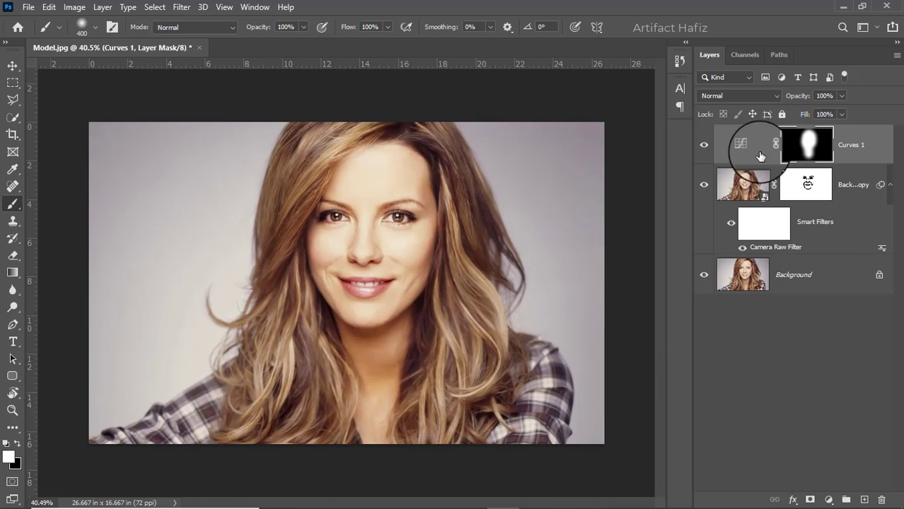
{"action": "left_click", "coordinate": [700, 147]}
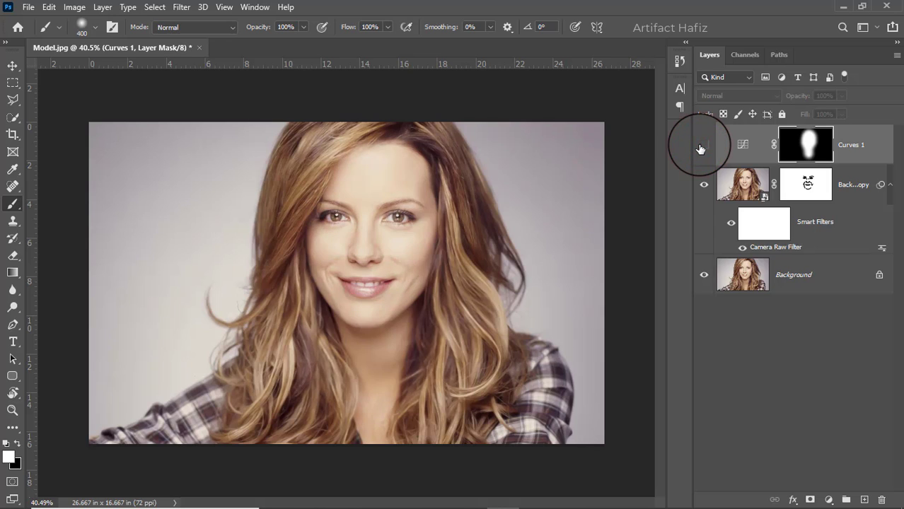
{"action": "left_click", "coordinate": [701, 147]}
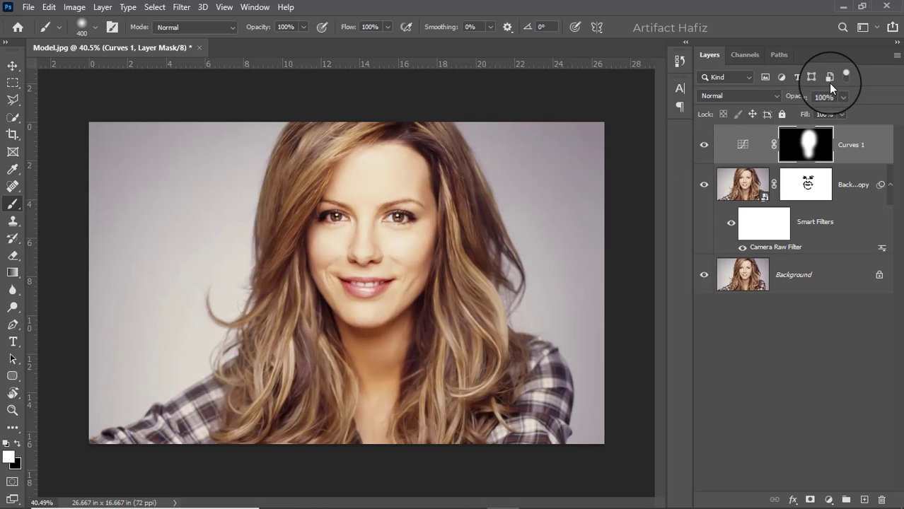
{"action": "left_click_drag", "start_coordinate": [838, 109], "coordinate": [818, 110]}
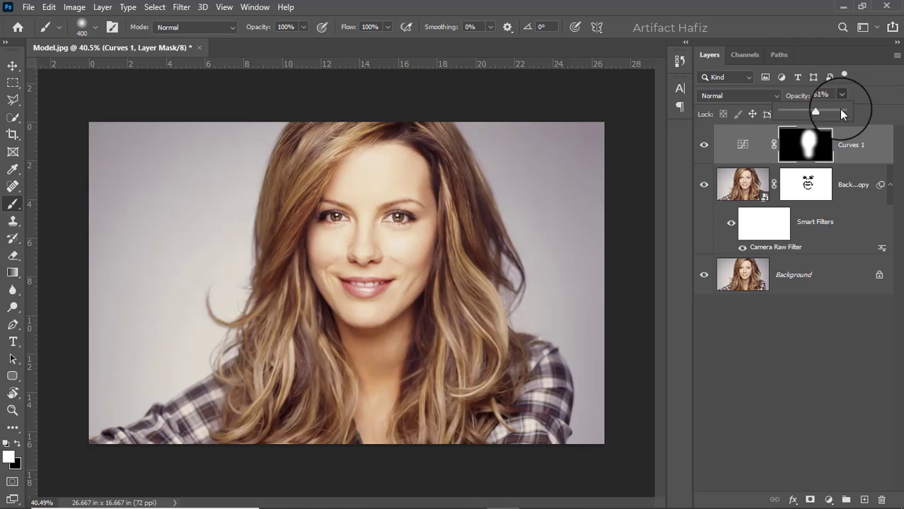
{"action": "left_click_drag", "start_coordinate": [825, 111], "coordinate": [834, 111]}
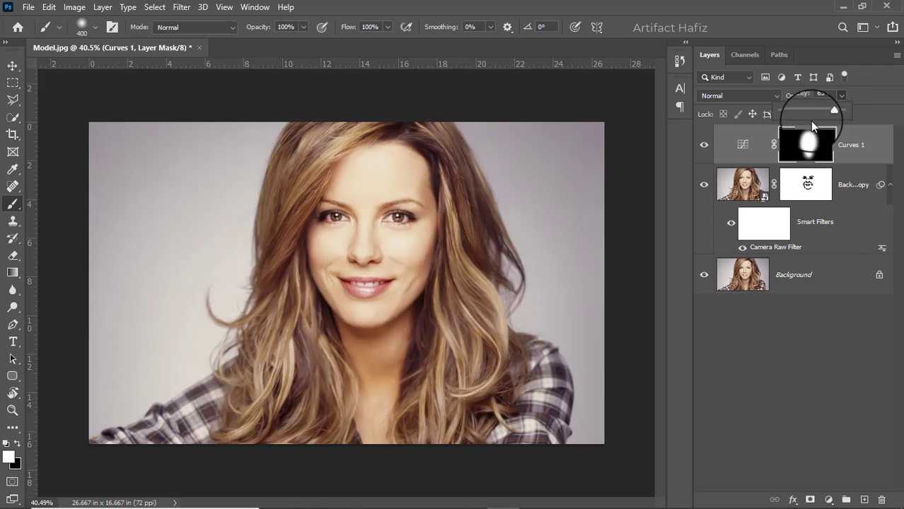
{"action": "left_click", "coordinate": [704, 146]}
{"action": "left_click", "coordinate": [705, 145]}
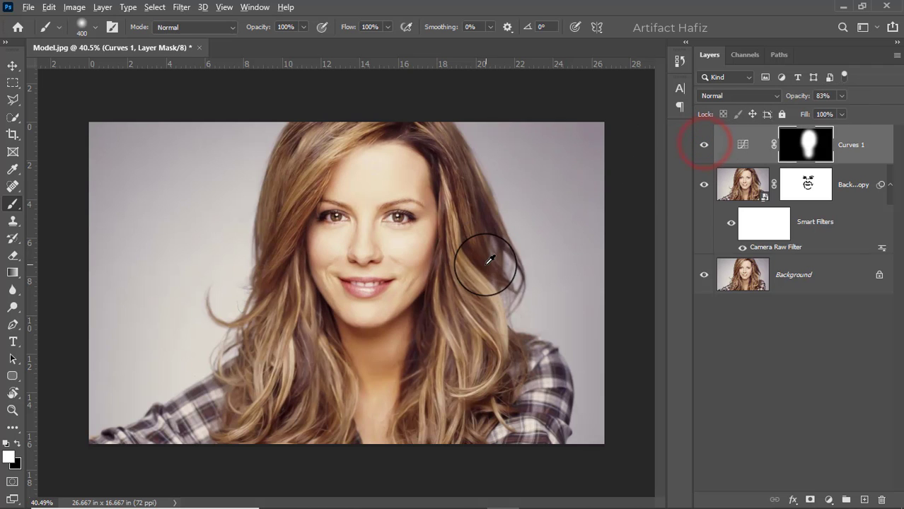
Add a Color Balance adjustment layer with midtones at Cyan-Red -2, Magenta-Green -4 and Yellow-Blue -4.
{"action": "scroll", "coordinate": [484, 259], "scroll_direction": "down", "scroll_amount": 1}
{"action": "scroll", "coordinate": [485, 265], "scroll_direction": "up", "scroll_amount": 2}
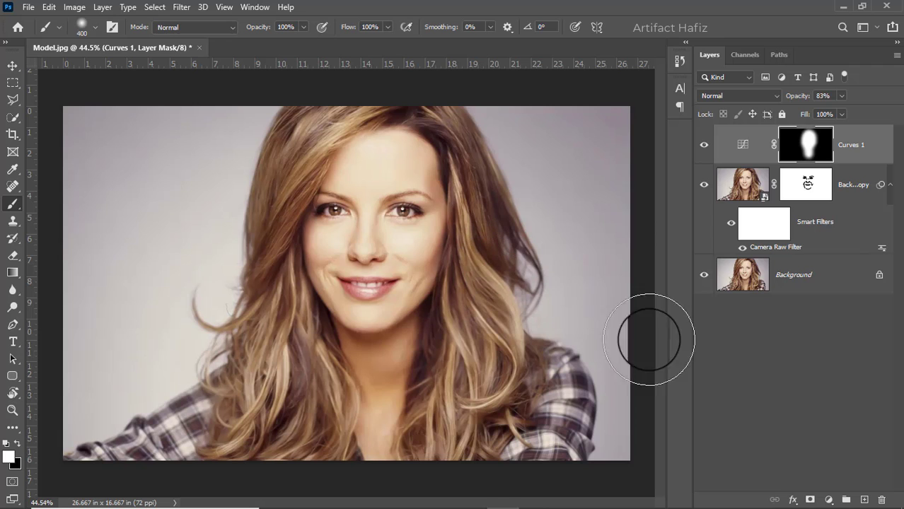
{"action": "left_click", "coordinate": [828, 500]}
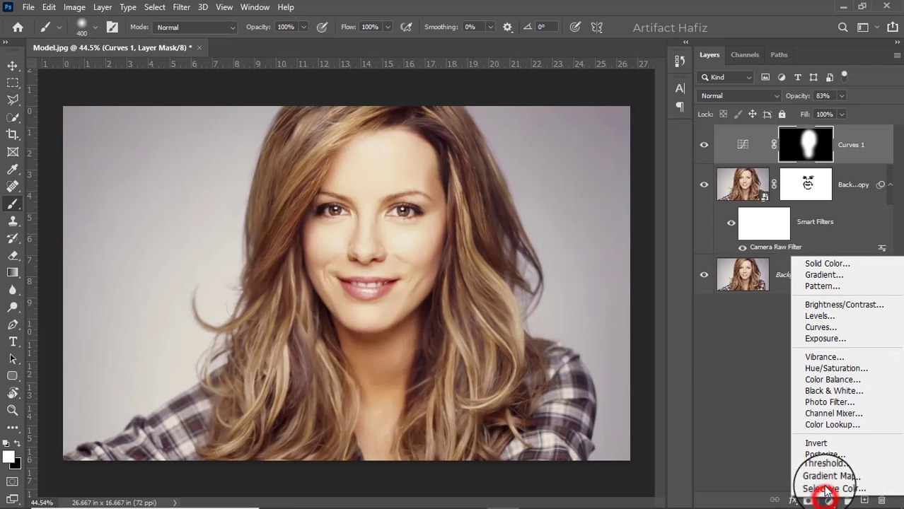
{"action": "left_click", "coordinate": [820, 378]}
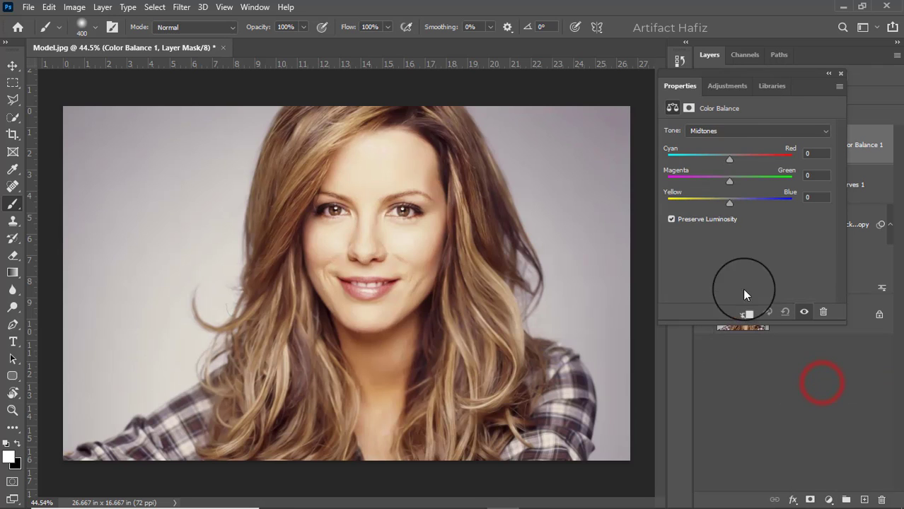
{"action": "left_click_drag", "start_coordinate": [730, 158], "coordinate": [726, 202]}
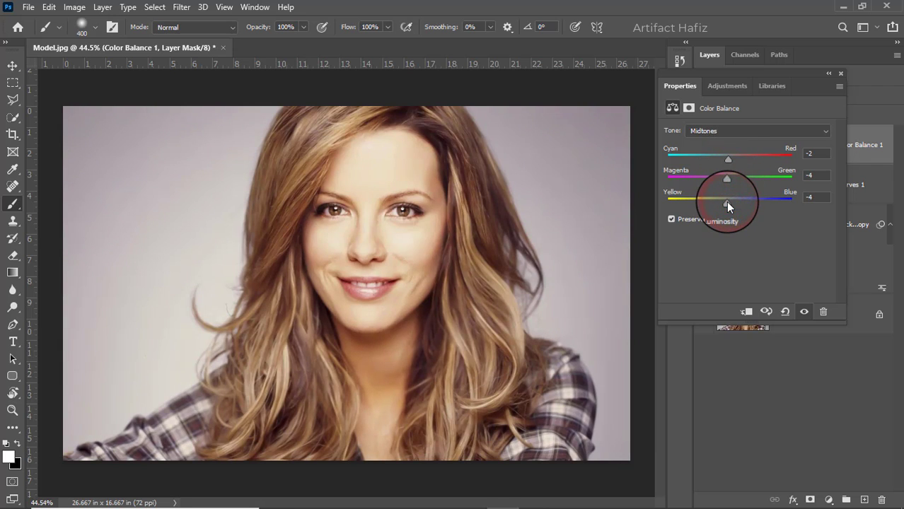
Set the Color Balance highlights to Cyan-Red +5, Magenta-Green -2 and Yellow-Blue -4.
{"action": "left_click", "coordinate": [721, 131]}
{"action": "left_click", "coordinate": [717, 163]}
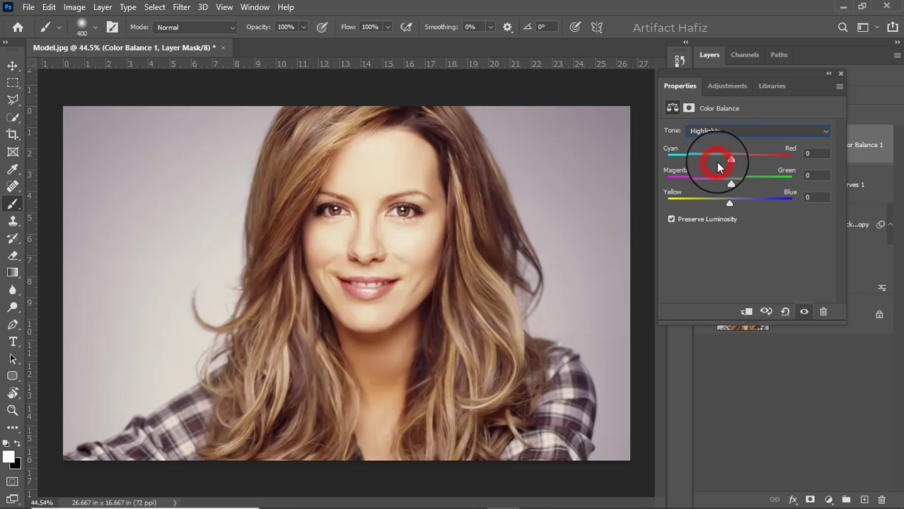
{"action": "left_click_drag", "start_coordinate": [730, 160], "coordinate": [725, 203]}
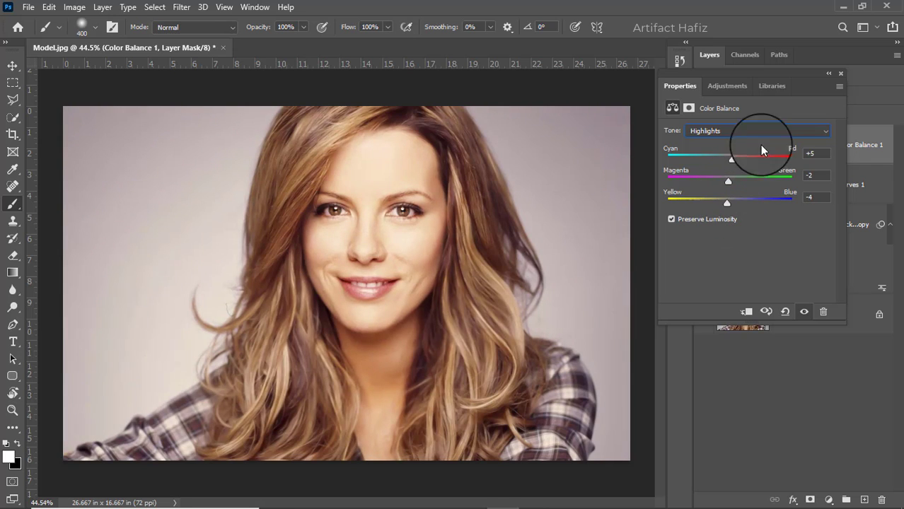
{"action": "left_click", "coordinate": [839, 74]}
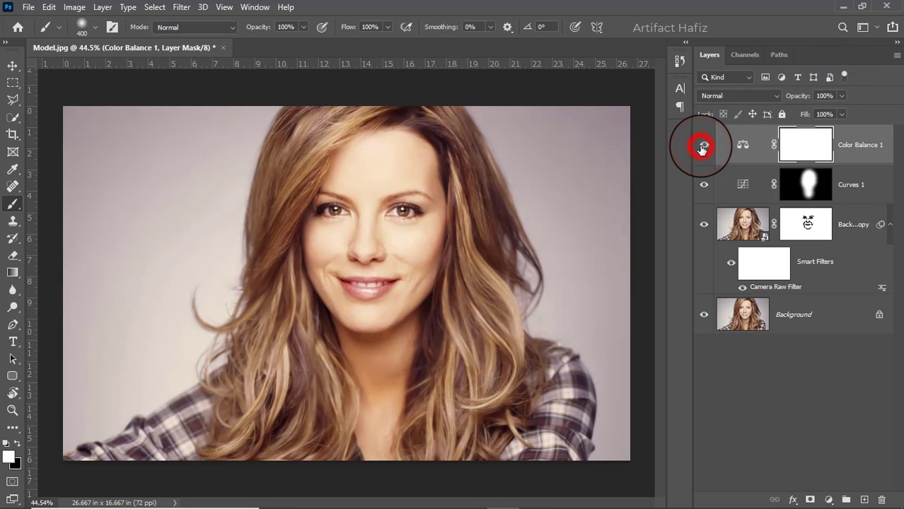
Add a Levels adjustment layer above Color Balance 1, with the black input at 0 and the white input at 250.
{"action": "left_click", "coordinate": [853, 144]}
{"action": "left_click", "coordinate": [828, 493]}
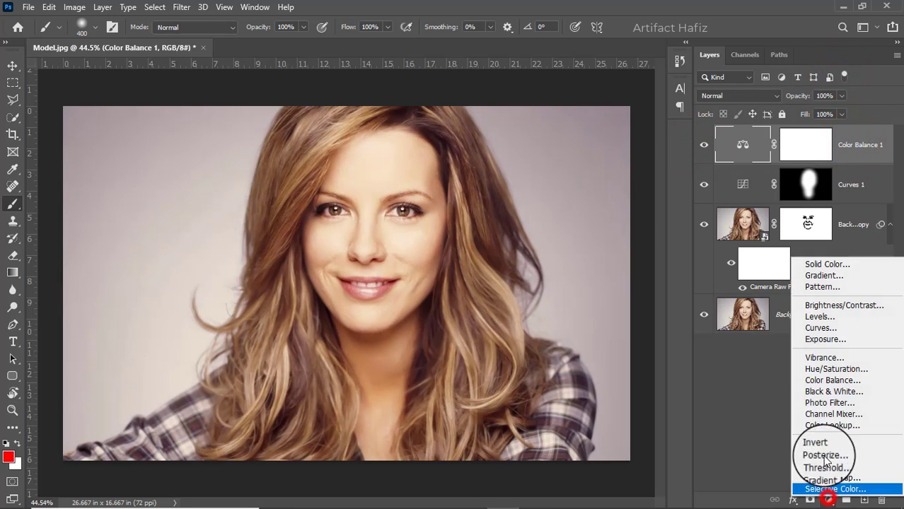
{"action": "left_click", "coordinate": [817, 319]}
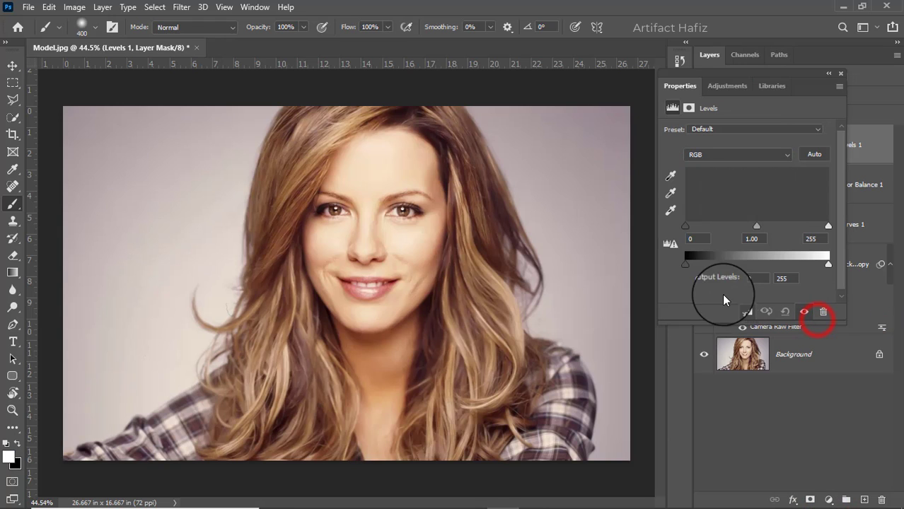
{"action": "left_click_drag", "start_coordinate": [692, 228], "coordinate": [688, 228]}
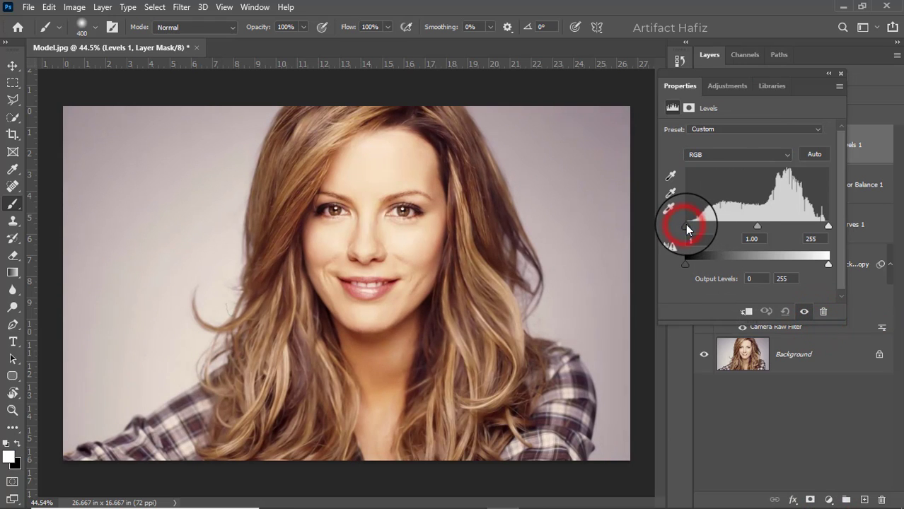
{"action": "left_click", "coordinate": [685, 226]}
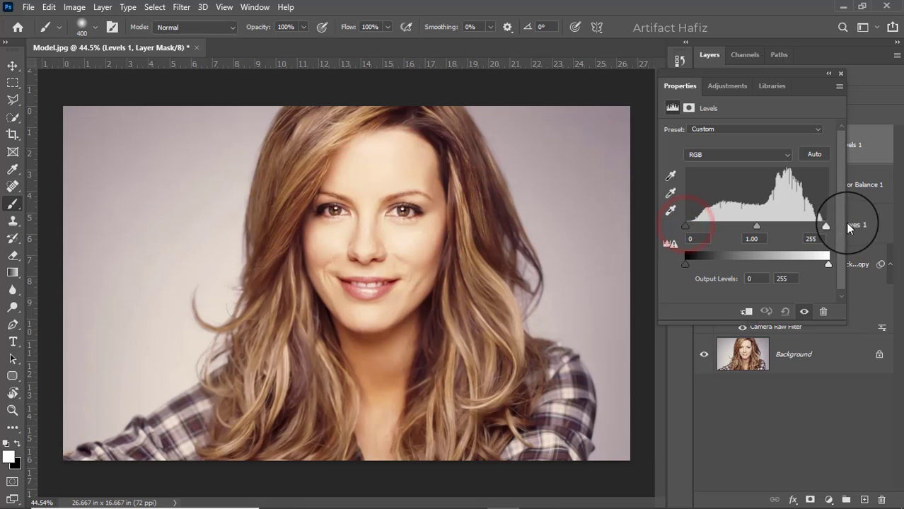
{"action": "left_click_drag", "start_coordinate": [829, 225], "coordinate": [825, 225]}
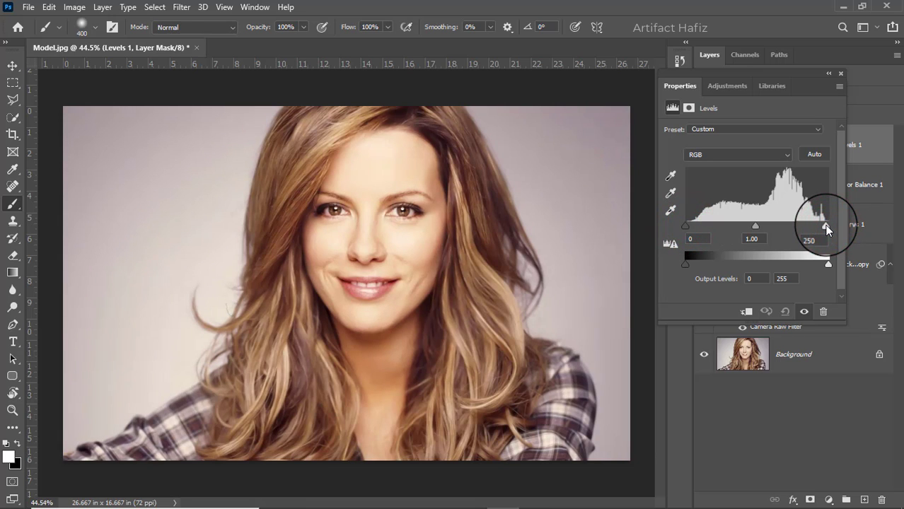
{"action": "left_click", "coordinate": [840, 73]}
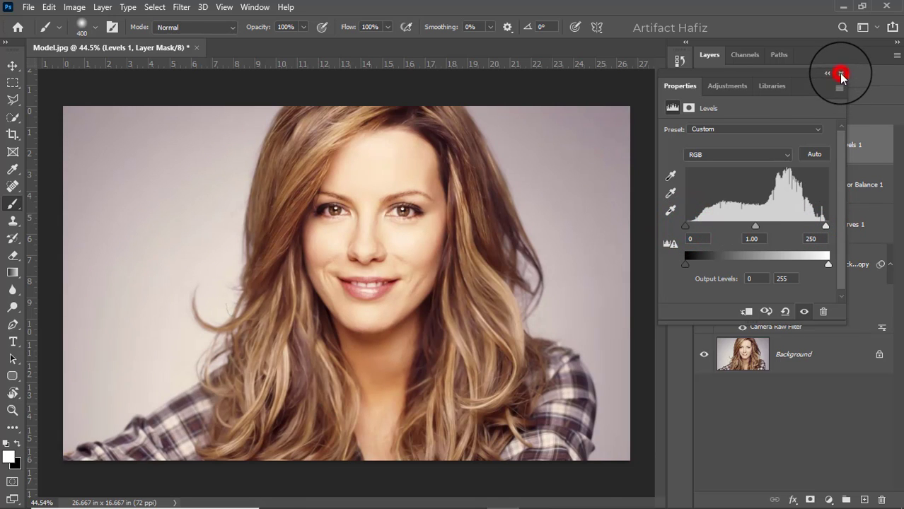
Stamp all visible layers into a new merged layer above Levels 1.
{"action": "left_click", "coordinate": [860, 146]}
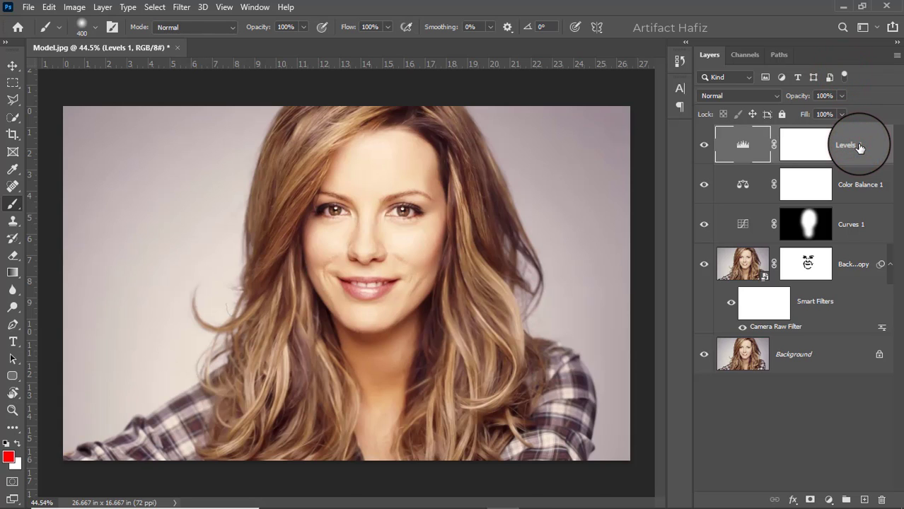
{"action": "key", "text": "ctrl+alt+shift+e"}
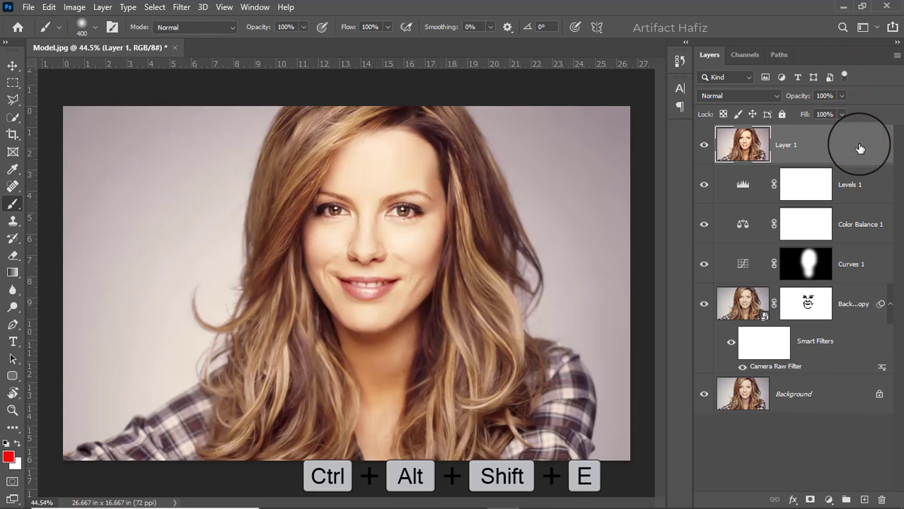
Convert the merged Layer 1 for Smart Filters so that filters on it stay editable.
{"action": "left_click", "coordinate": [12, 65]}
{"action": "left_click", "coordinate": [181, 7]}
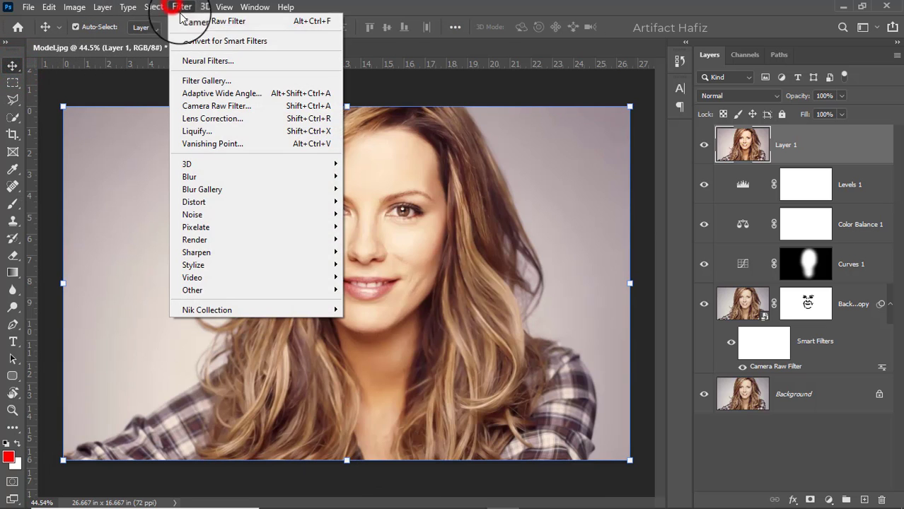
{"action": "left_click", "coordinate": [196, 39]}
Start a Camera Raw filter on Layer 1 and set Highlights to -15 and Whites to +14 in its Basic adjustments.
{"action": "left_click", "coordinate": [186, 7]}
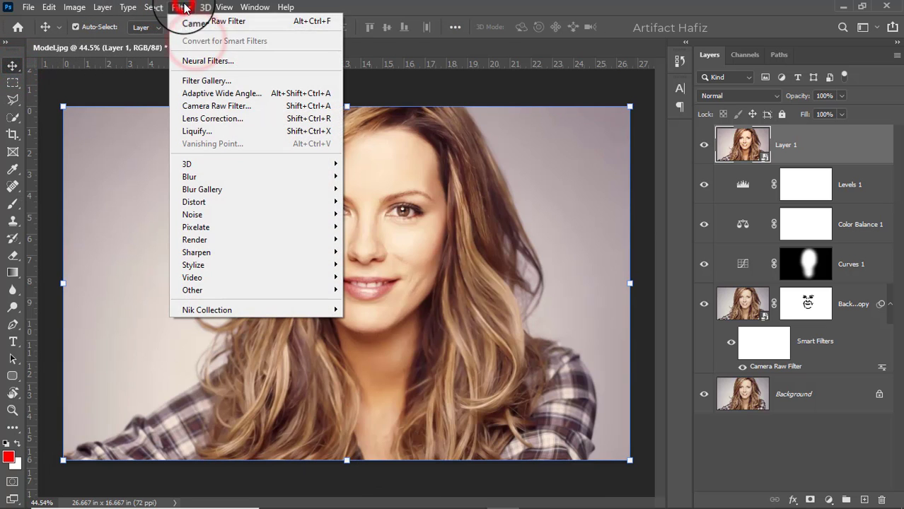
{"action": "left_click", "coordinate": [230, 105]}
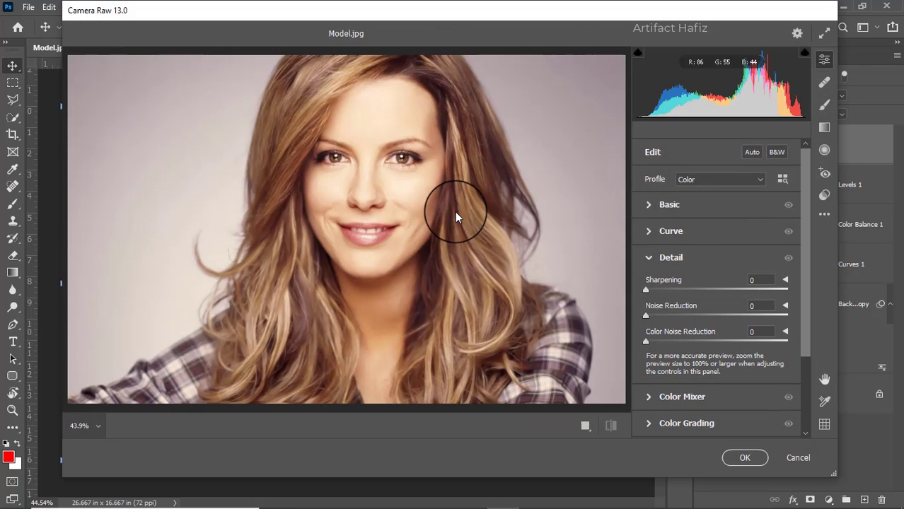
{"action": "left_click", "coordinate": [647, 202]}
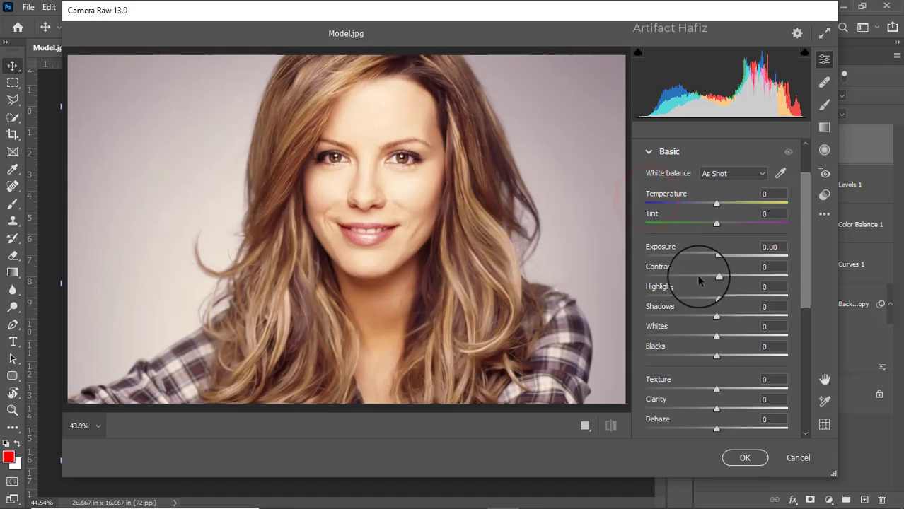
{"action": "left_click_drag", "start_coordinate": [717, 297], "coordinate": [696, 297]}
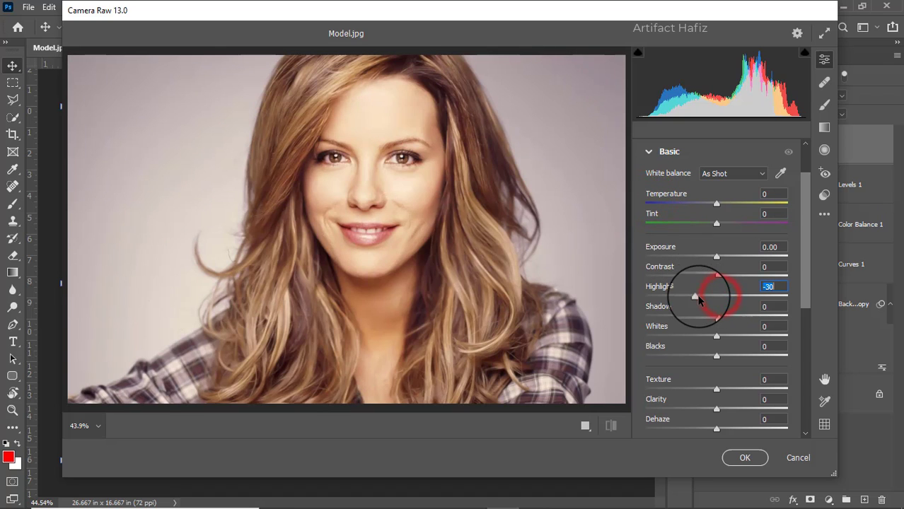
{"action": "left_click_drag", "start_coordinate": [717, 337], "coordinate": [742, 342]}
{"action": "left_click_drag", "start_coordinate": [696, 297], "coordinate": [706, 298]}
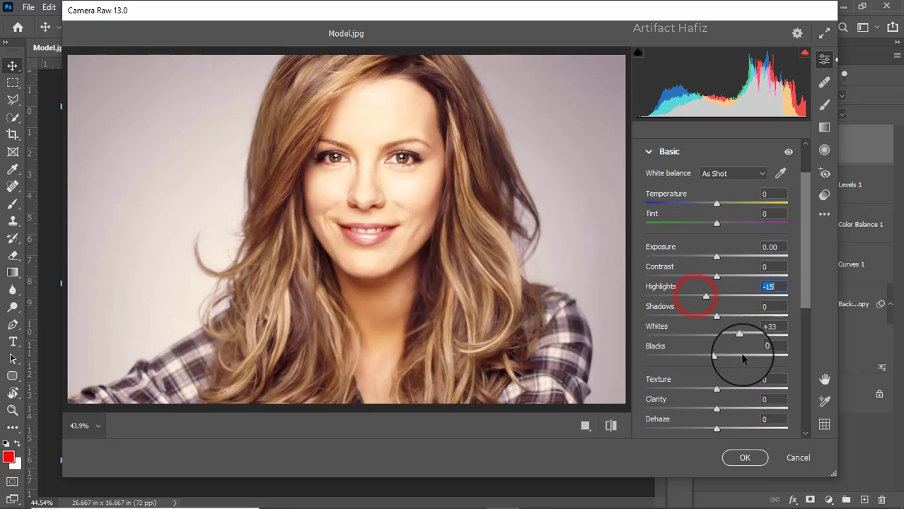
{"action": "left_click_drag", "start_coordinate": [738, 335], "coordinate": [727, 339]}
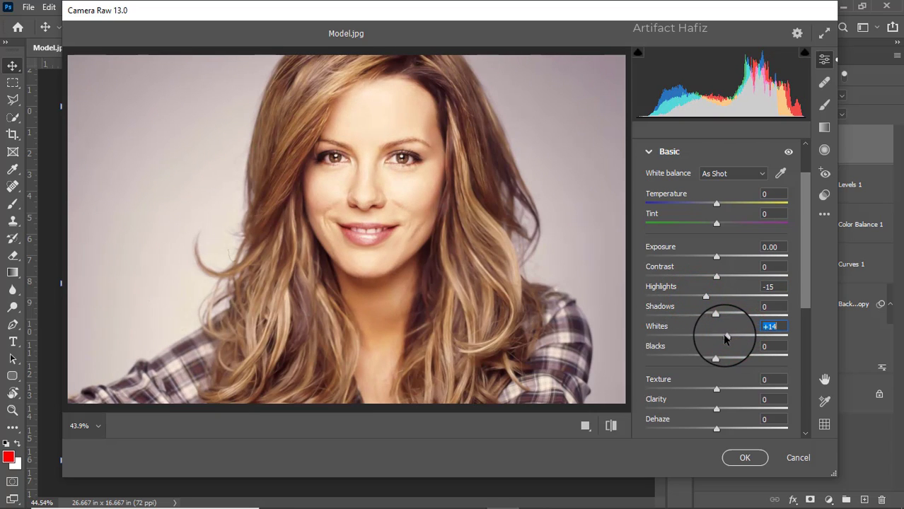
Set Texture to -9 and Clarity to +6 in the Camera Raw Basic adjustments.
{"action": "scroll", "coordinate": [716, 340], "scroll_direction": "down", "scroll_amount": 1}
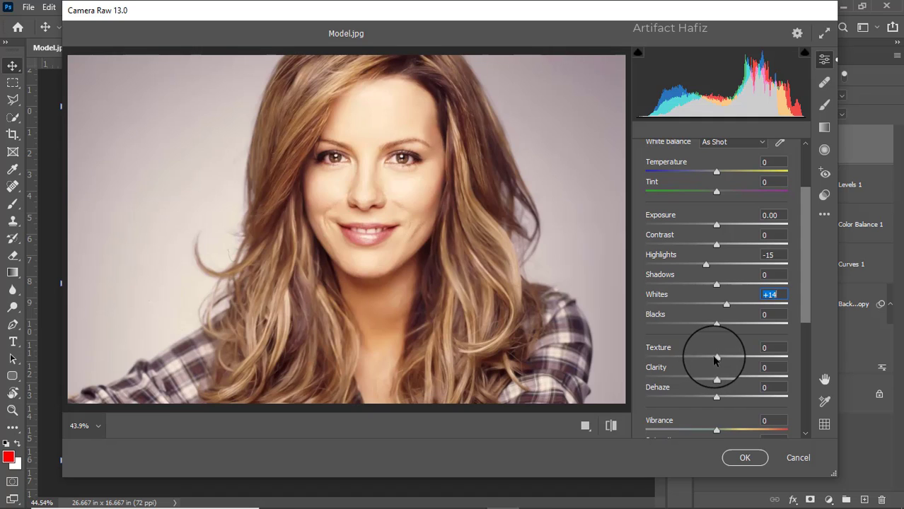
{"action": "mouse_move", "coordinate": [715, 360]}
{"action": "left_mouse_down"}
{"action": "mouse_move", "coordinate": [707, 358]}
{"action": "mouse_move", "coordinate": [717, 379]}
{"action": "mouse_move", "coordinate": [732, 382]}
{"action": "mouse_move", "coordinate": [711, 359]}
{"action": "left_mouse_up"}
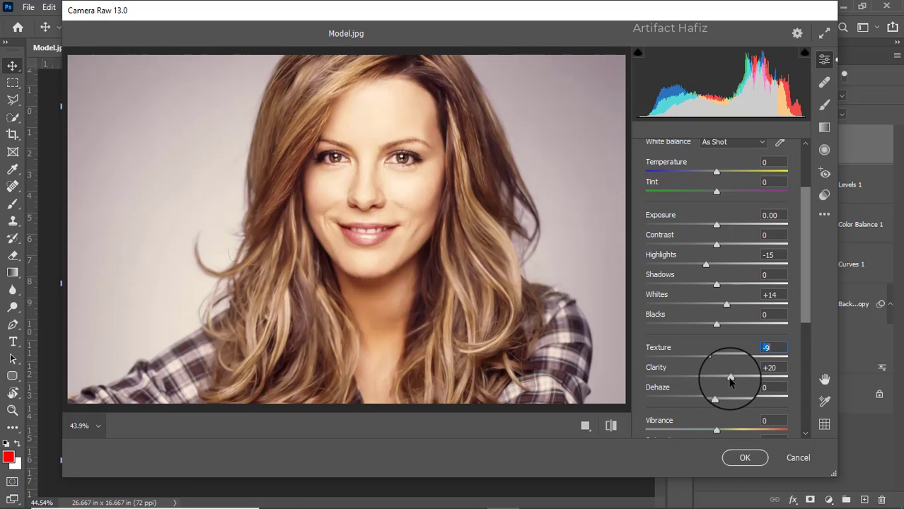
{"action": "left_click_drag", "start_coordinate": [731, 376], "coordinate": [721, 382]}
Set the Color Mixer saturation to Reds +64, Oranges -3 and Yellows -16.
{"action": "scroll", "coordinate": [719, 366], "scroll_direction": "down", "scroll_amount": 5}
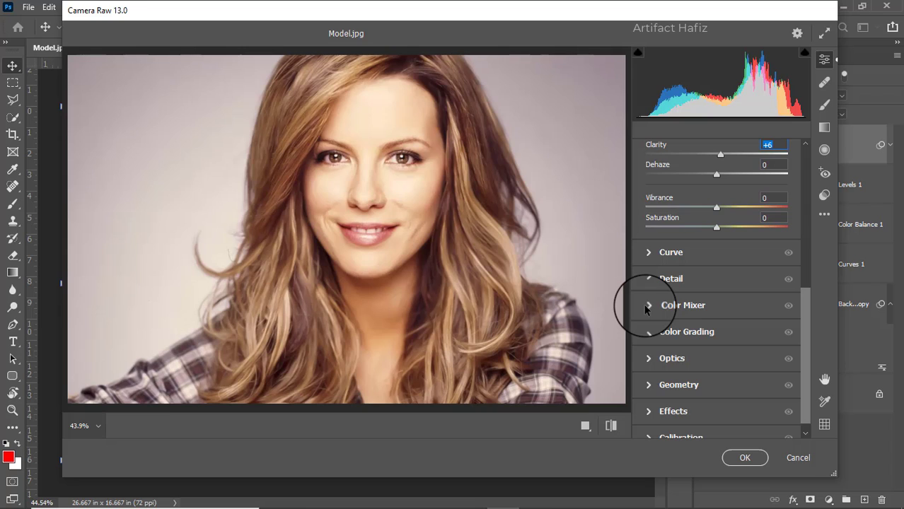
{"action": "left_click", "coordinate": [645, 308]}
{"action": "left_click", "coordinate": [690, 222]}
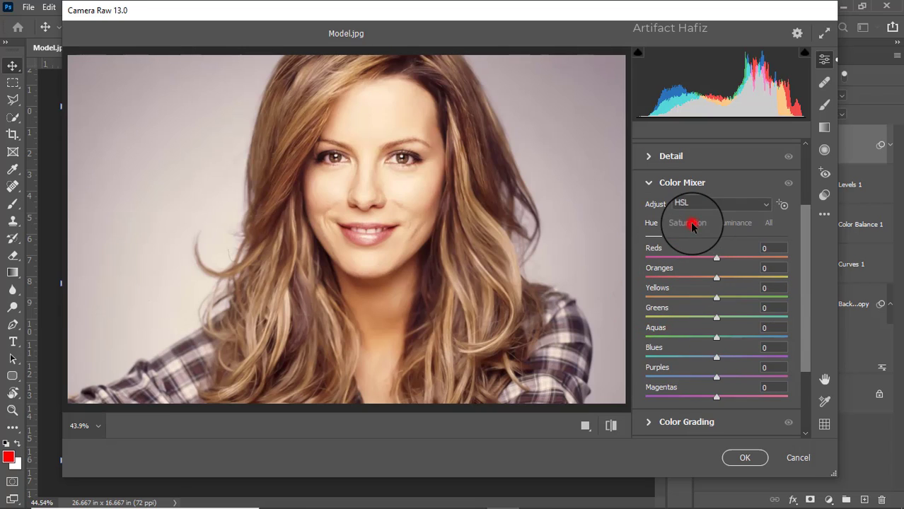
{"action": "left_click_drag", "start_coordinate": [716, 259], "coordinate": [762, 258]}
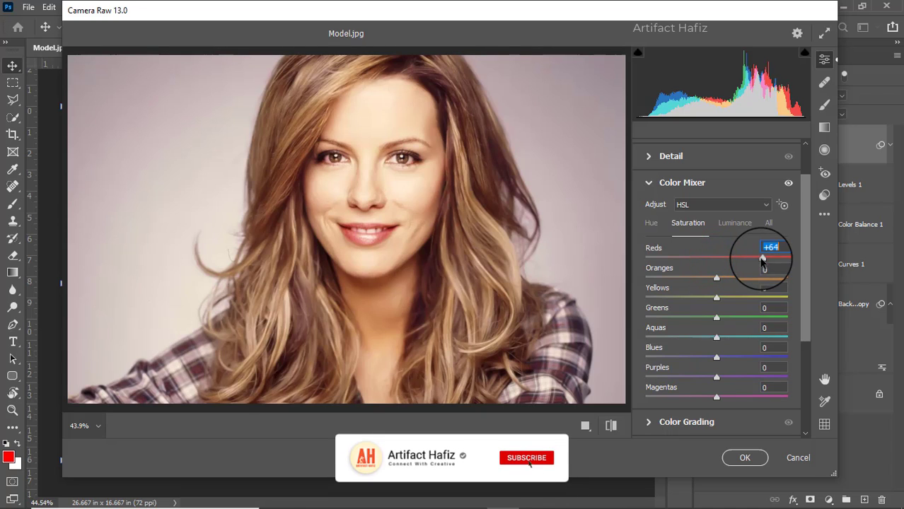
{"action": "left_click_drag", "start_coordinate": [716, 297], "coordinate": [710, 281]}
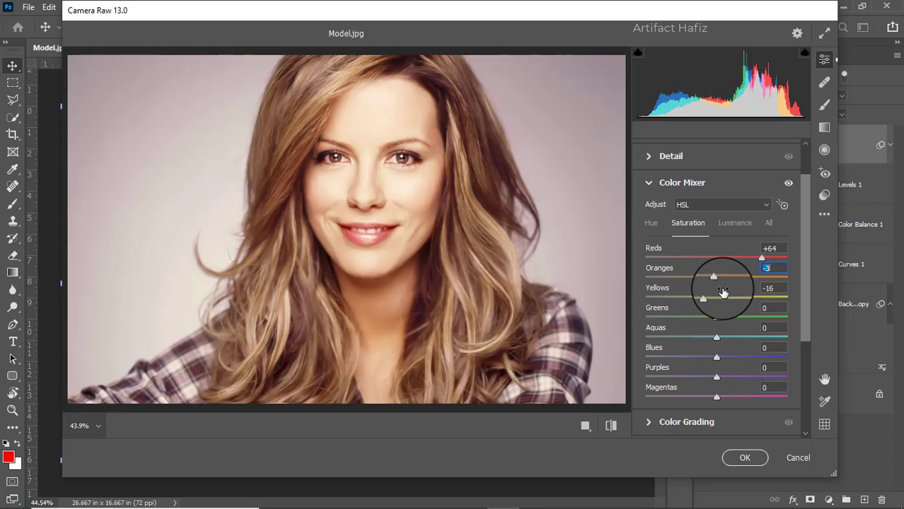
In Calibration, set Red Primary saturation to +3 and Green Primary saturation to +1, adjust Blue Primary saturation slightly, and apply the Camera Raw filter.
{"action": "scroll", "coordinate": [722, 292], "scroll_direction": "down", "scroll_amount": 3}
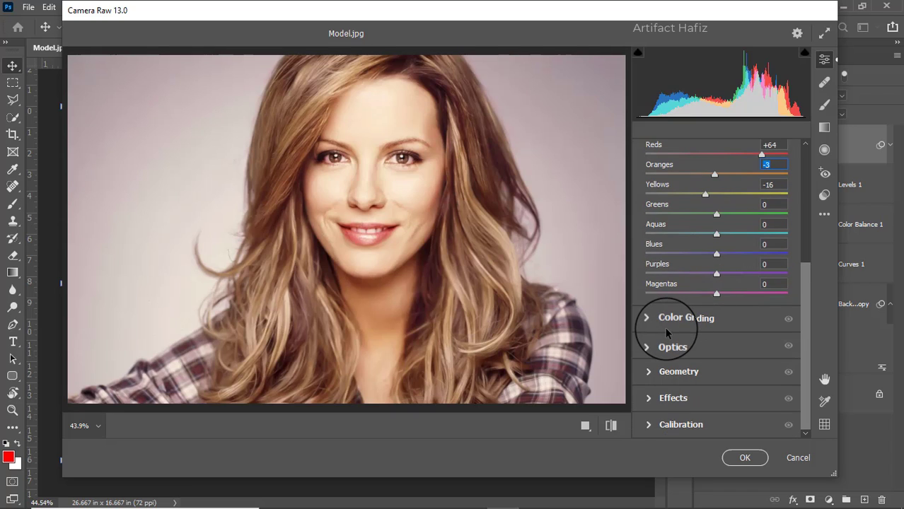
{"action": "left_click", "coordinate": [645, 426]}
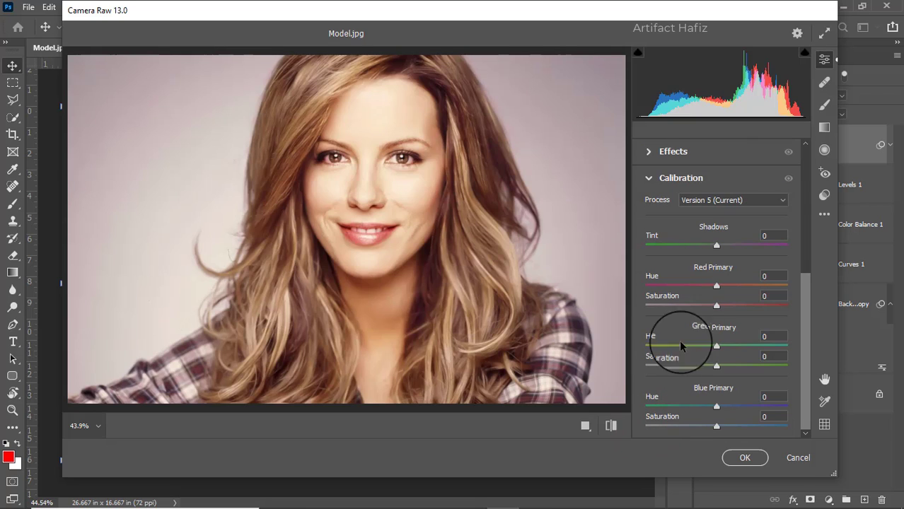
{"action": "left_click", "coordinate": [719, 367]}
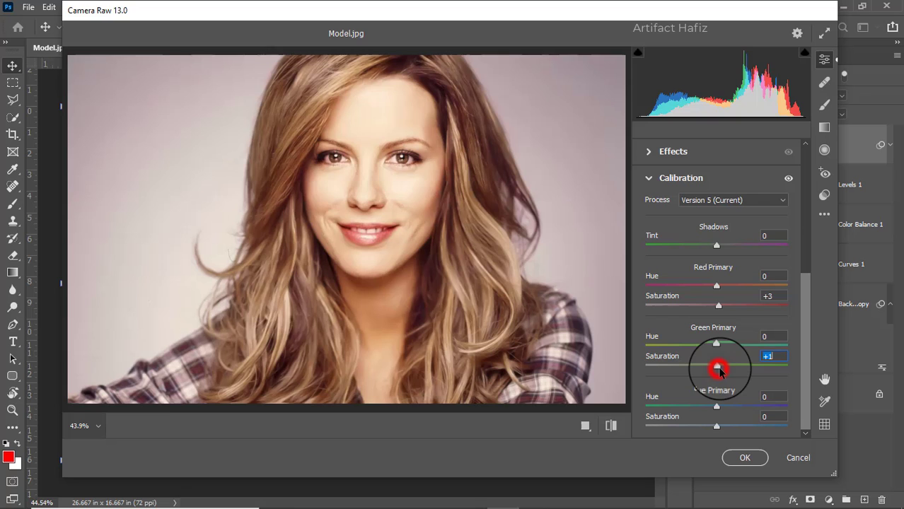
{"action": "left_click", "coordinate": [718, 423]}
{"action": "left_click", "coordinate": [745, 459]}
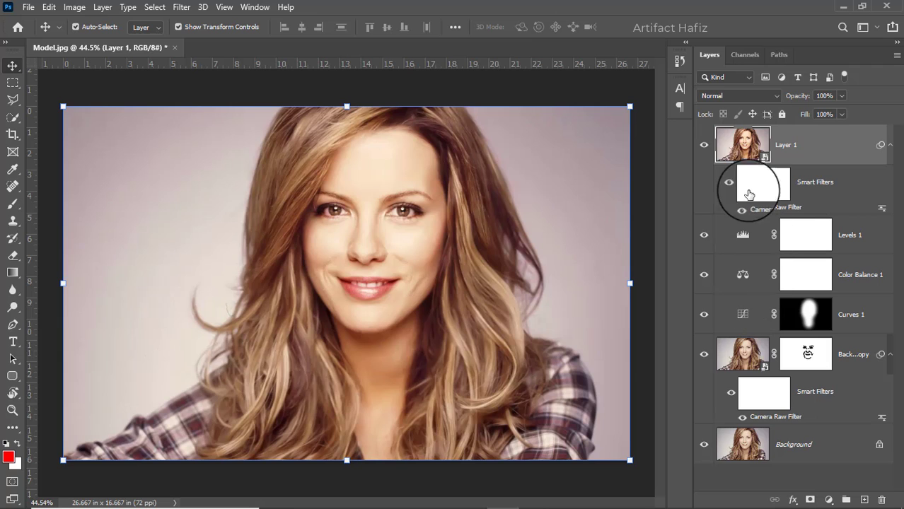
Compare the portrait before and after by toggling the visibility of Layer 1 and of all layers above the Background.
{"action": "left_click", "coordinate": [704, 146]}
{"action": "left_click", "coordinate": [704, 145]}
{"action": "left_click", "coordinate": [704, 146]}
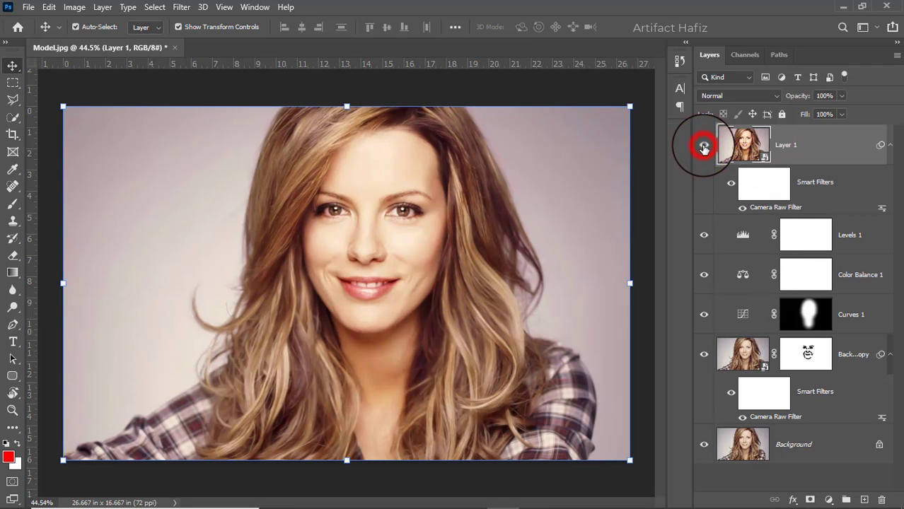
{"action": "left_click", "coordinate": [704, 146]}
{"action": "left_click", "coordinate": [704, 145]}
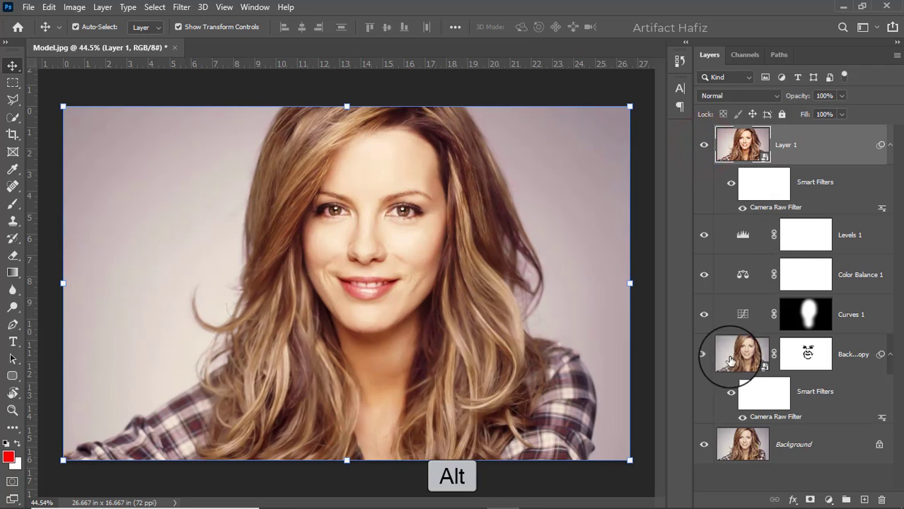
{"action": "left_click", "coordinate": [704, 445], "text": "alt"}
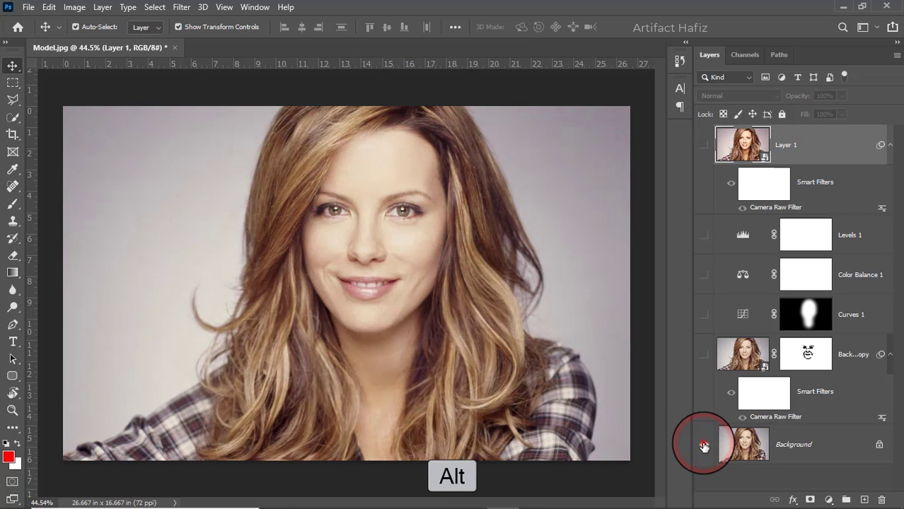
{"action": "left_click", "coordinate": [704, 446], "text": "alt"}
{"action": "left_click", "coordinate": [704, 446], "text": "alt"}
{"action": "left_click", "coordinate": [704, 445], "text": "alt"}
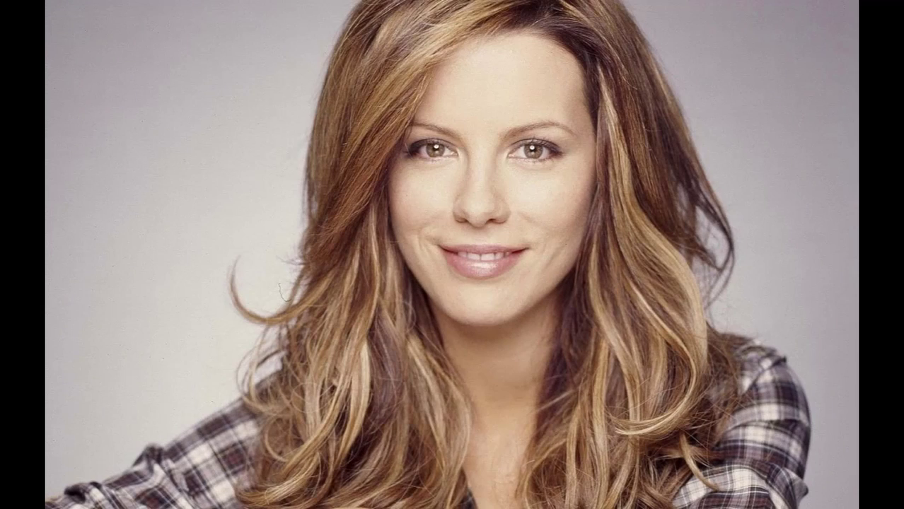